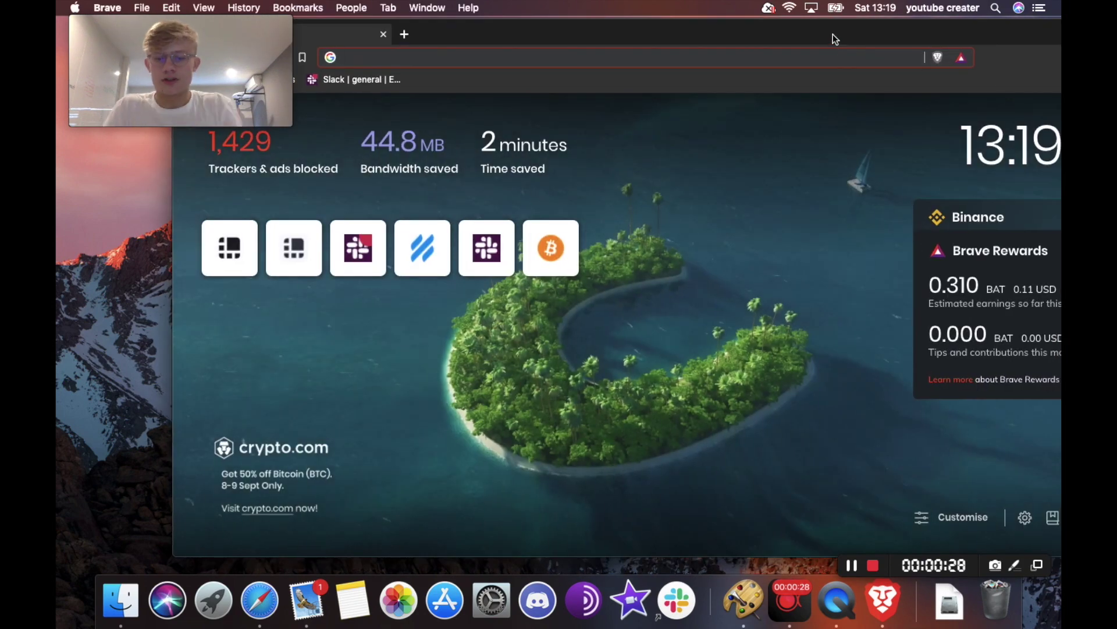
- Load trezor.io/start and choose Trezor One as the device to set up
type("trezor")
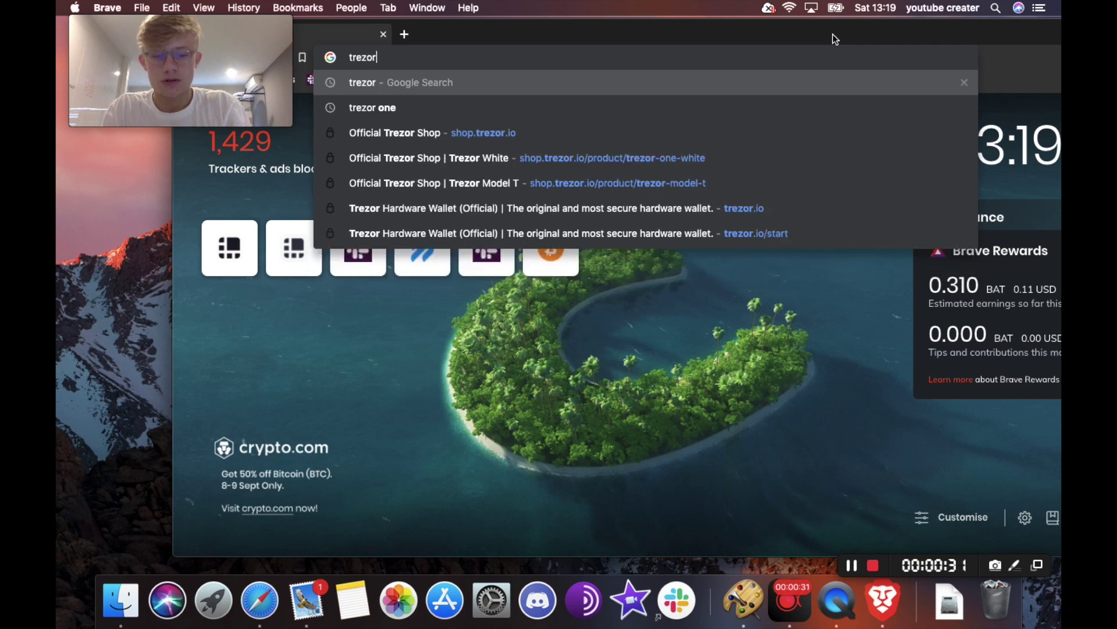
type(".io/start")
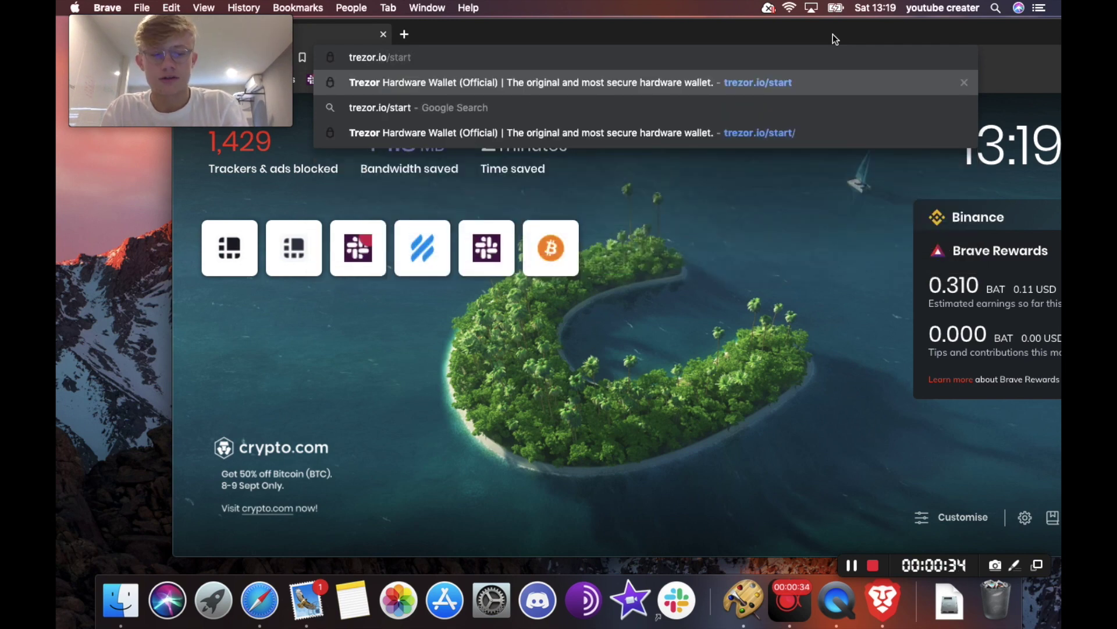
key("Return")
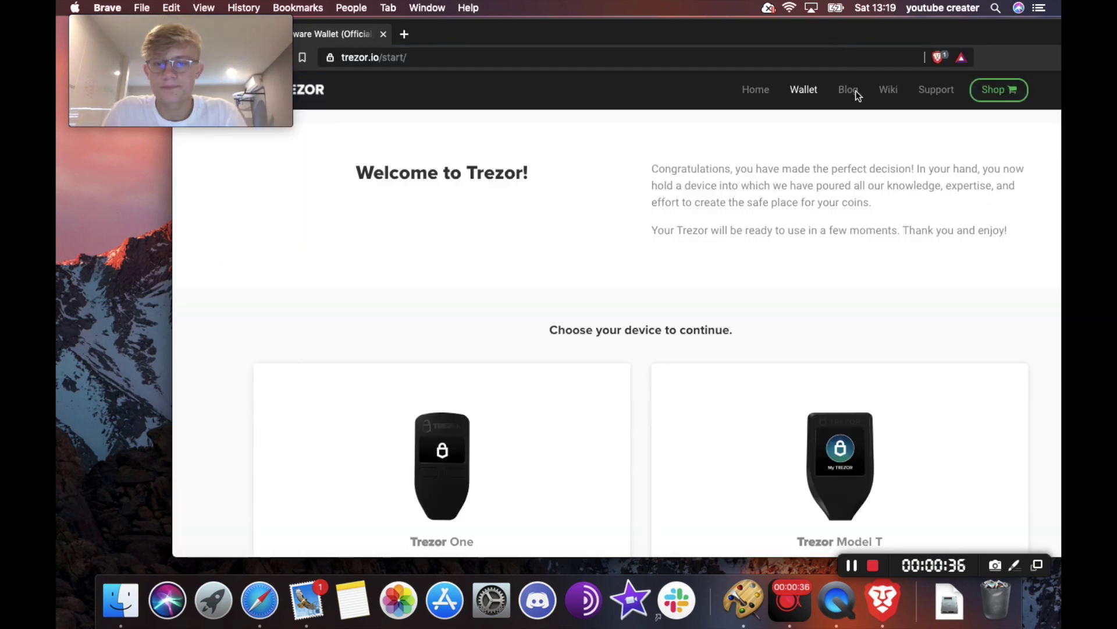
scroll(907, 203, "down", 4)
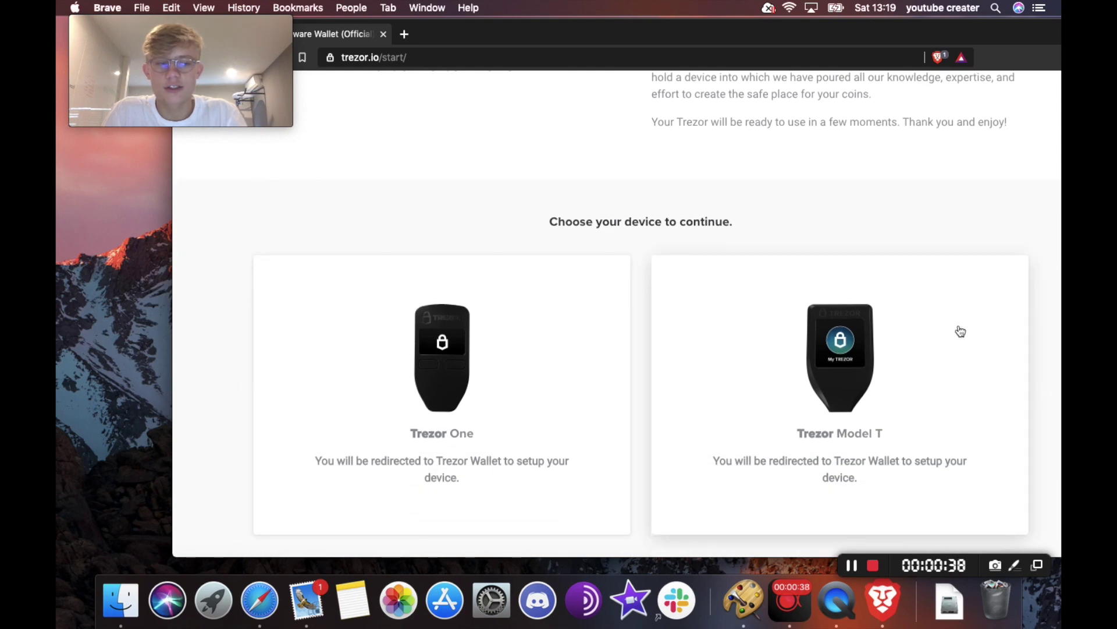
scroll(457, 364, "down", 3)
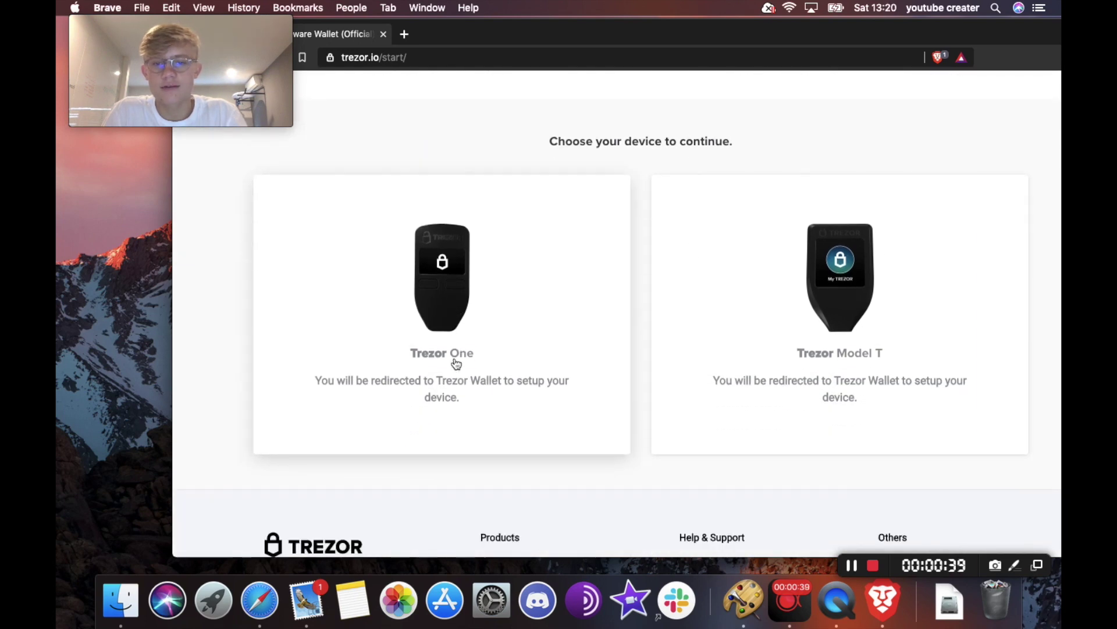
left_click(471, 315)
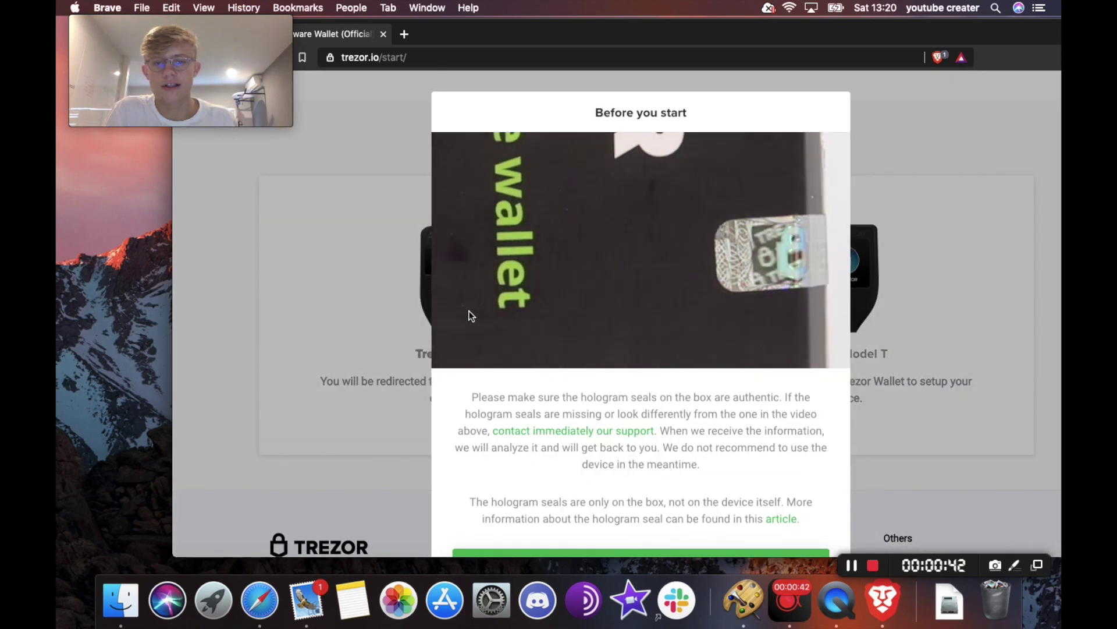
- Continue past the hologram check to the Trezor Wallet page at wallet.trezor.io
scroll(634, 233, "down", 1)
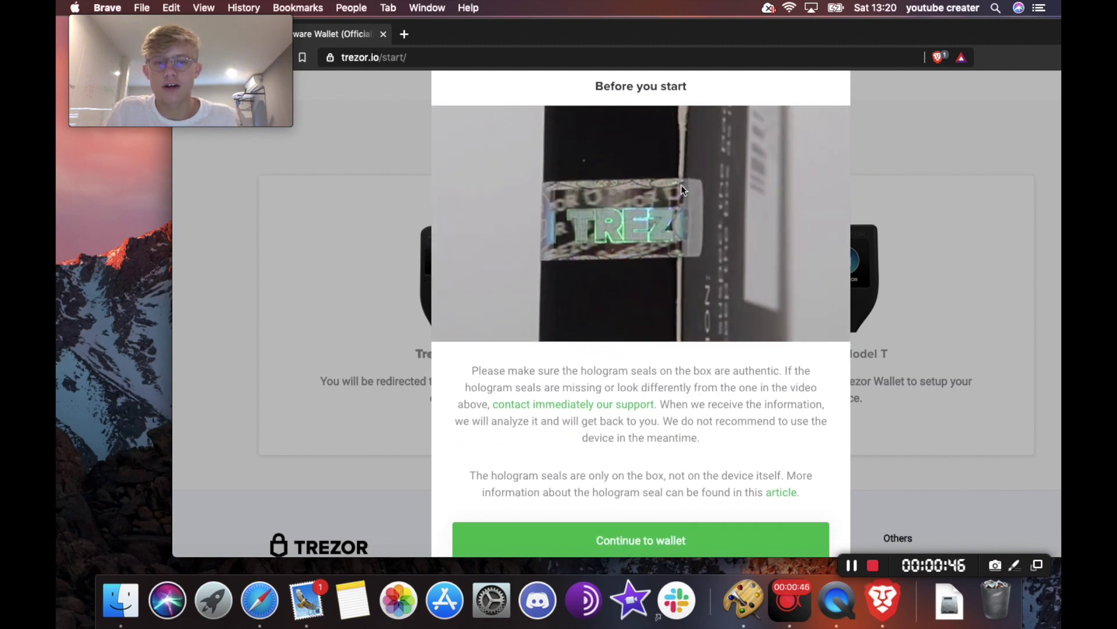
scroll(645, 230, "down", 2)
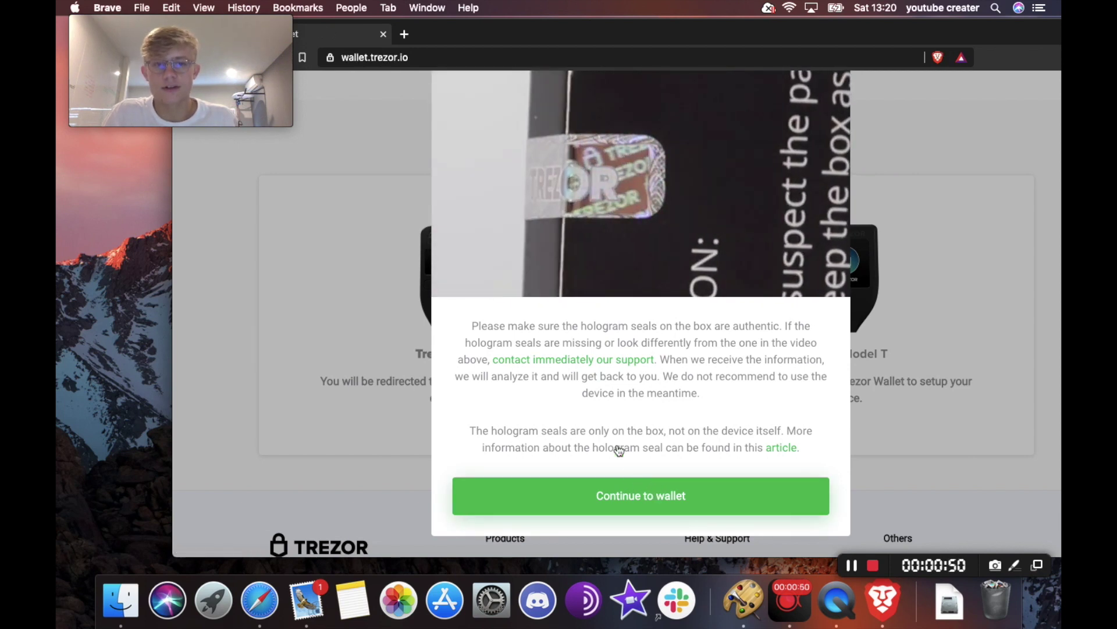
left_click(530, 492)
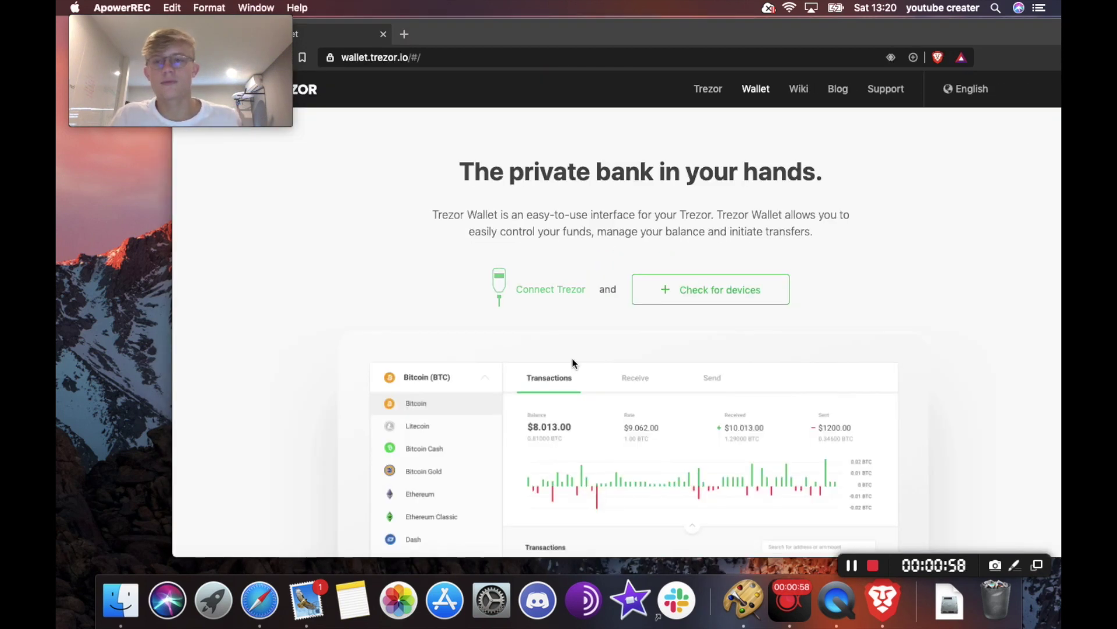
- Download the Trezor Bridge 2.0.27 installer for Mac OS X and save it to the Desktop
scroll(575, 358, "down", 5)
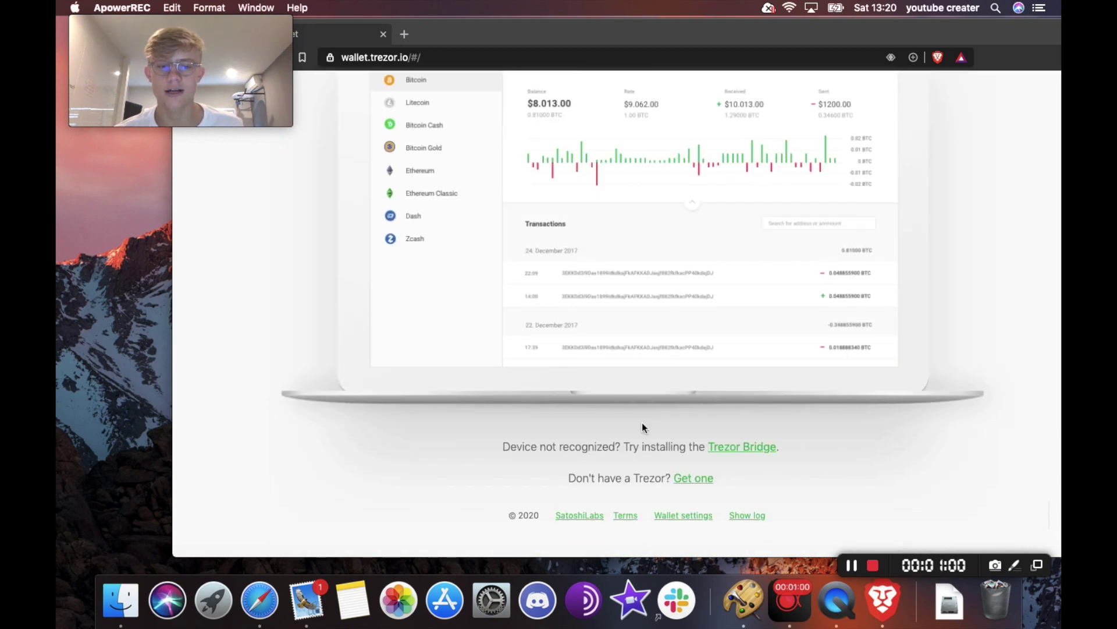
left_click(719, 445)
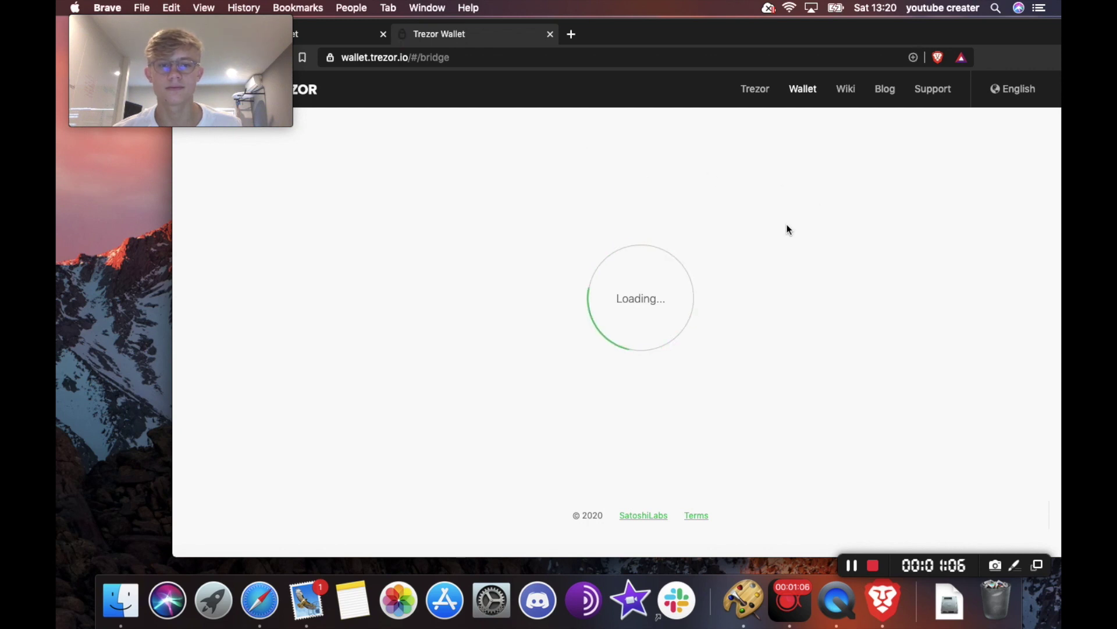
left_click(596, 318)
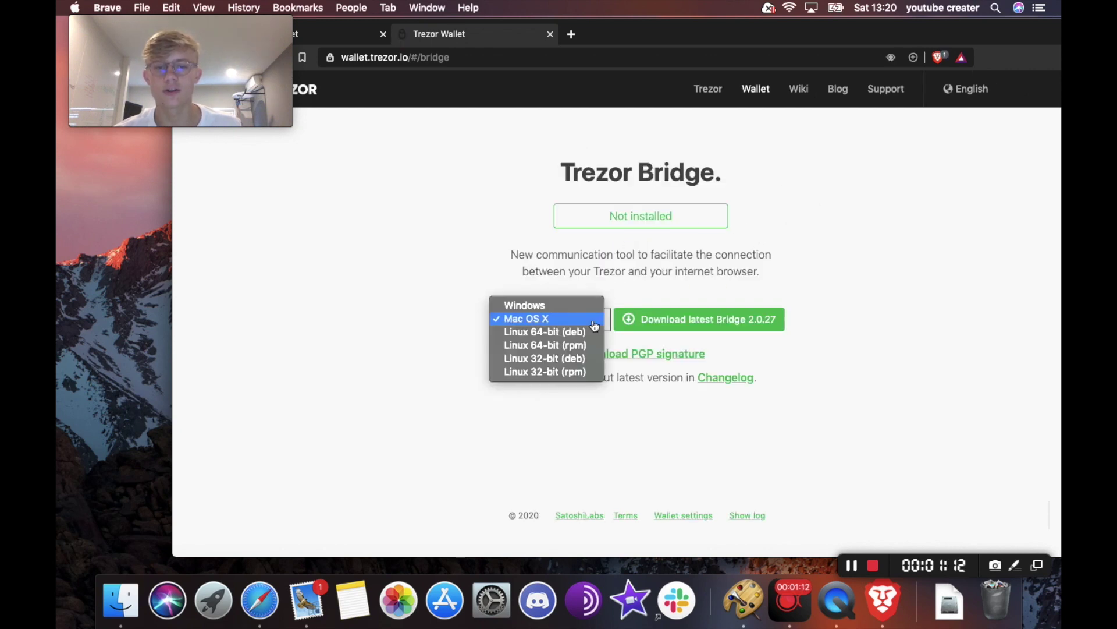
left_click(554, 318)
left_click(671, 327)
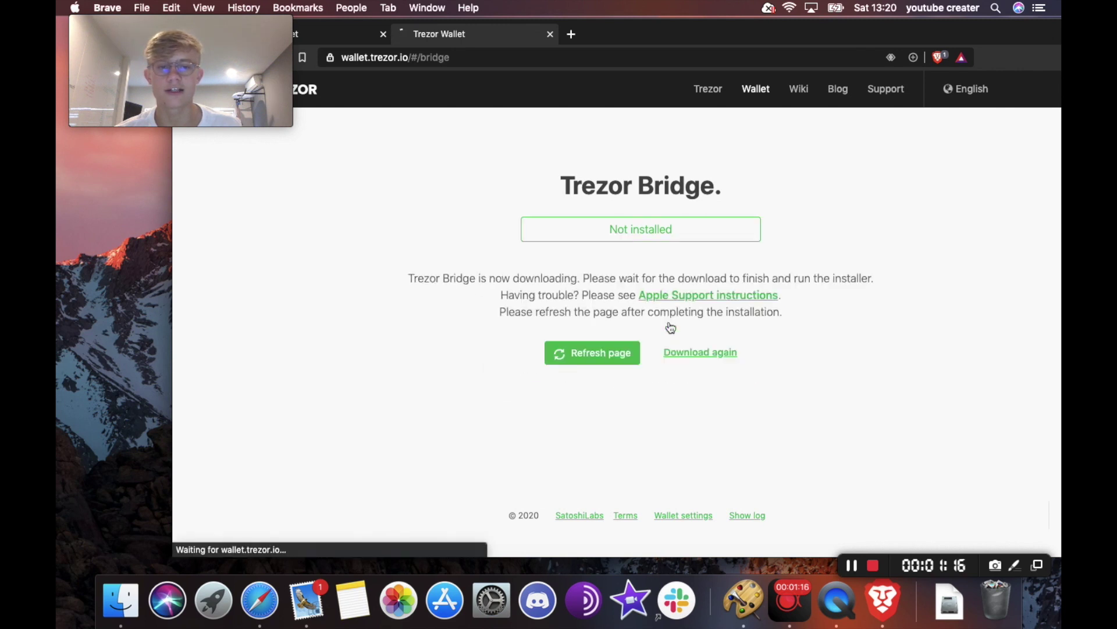
left_click(689, 354)
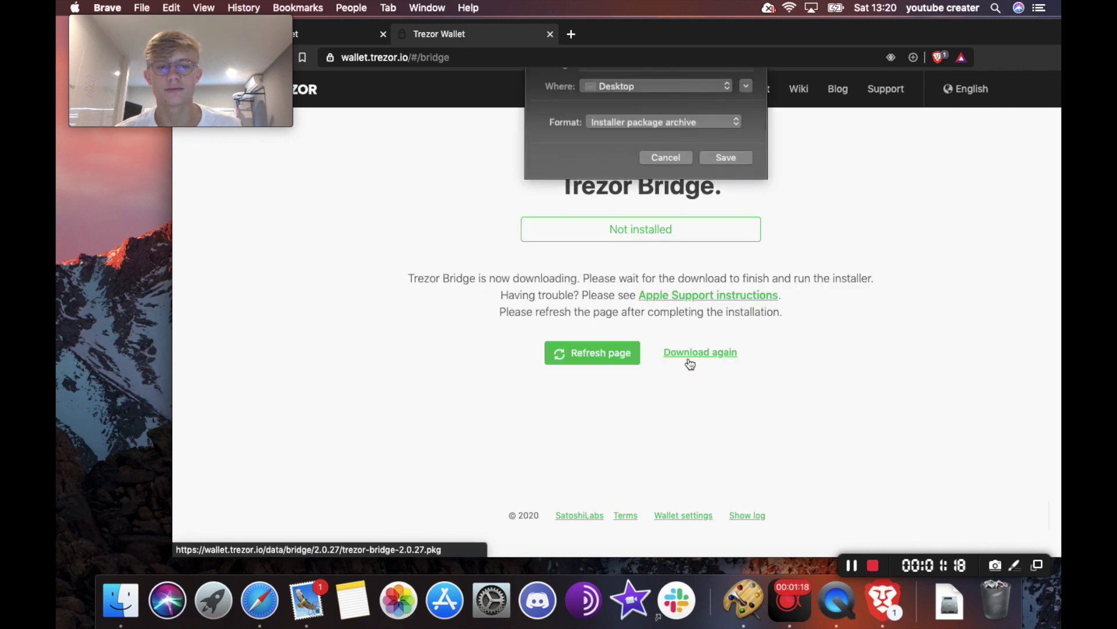
left_click(728, 203)
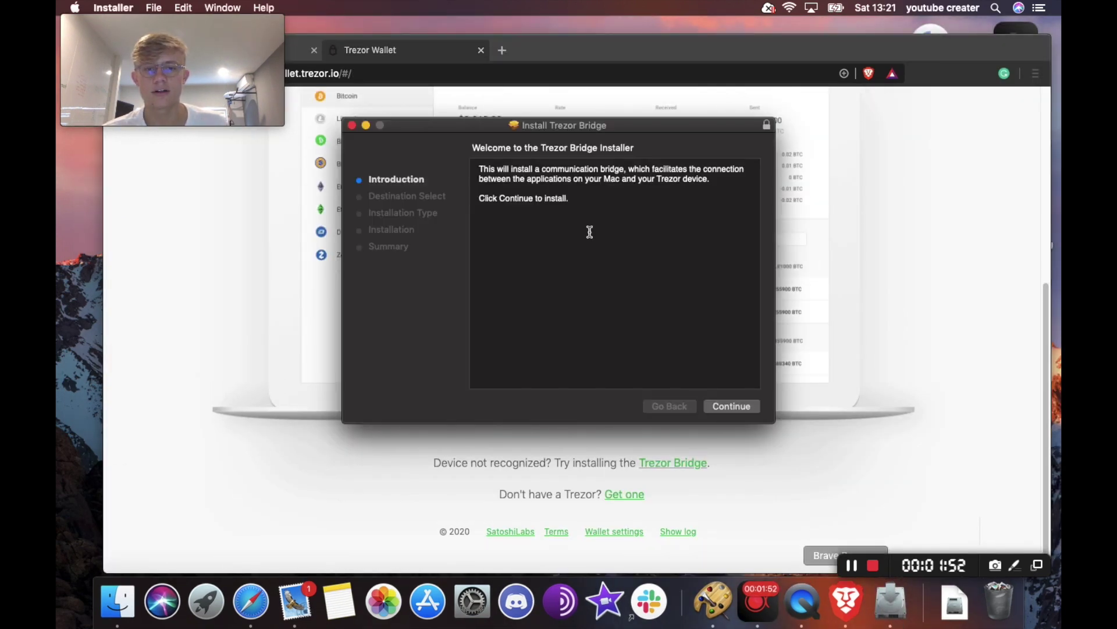
- Run the Trezor Bridge installer past the introduction and install it on Macintosh HD
left_click(730, 407)
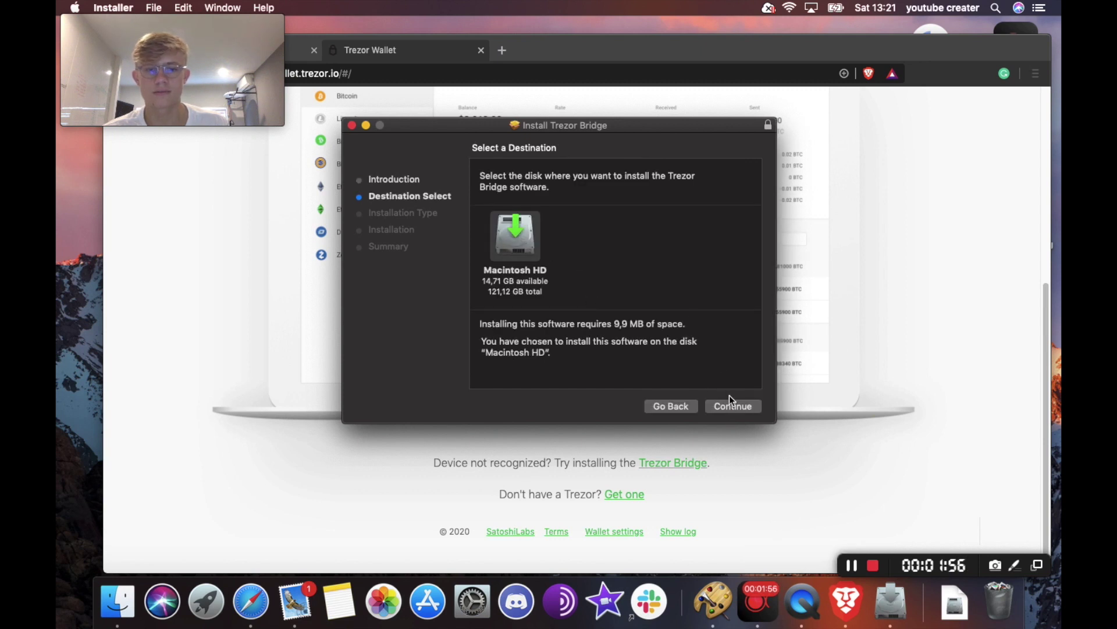
left_click(731, 405)
left_click(732, 405)
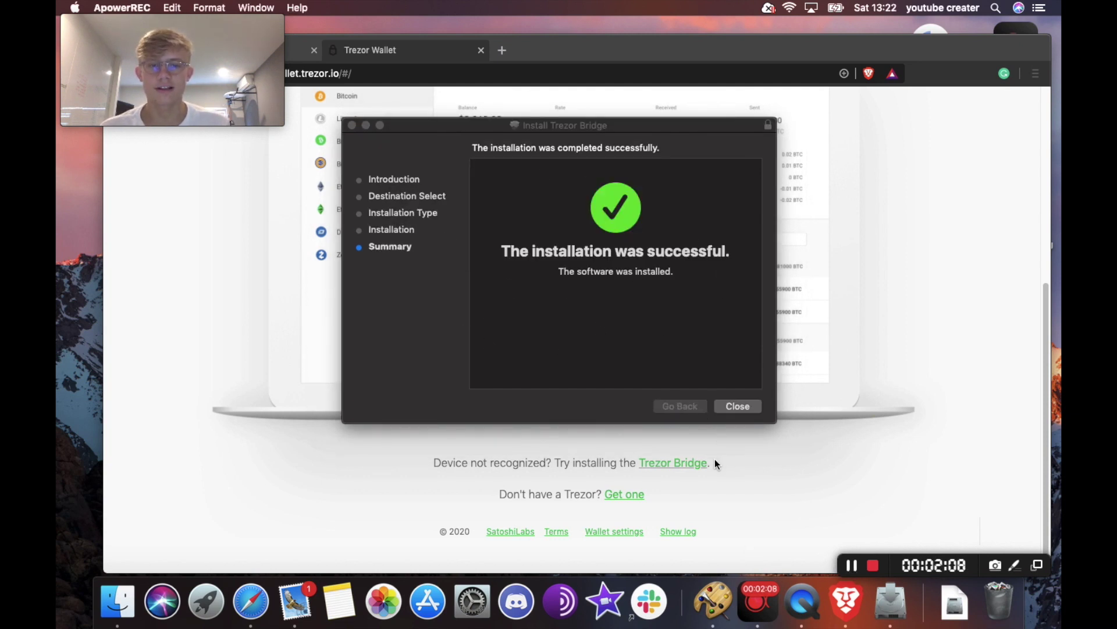
- Close the finished installer, recheck Trezor Bridge in the browser, and install firmware on the Trezor One
left_click(745, 407)
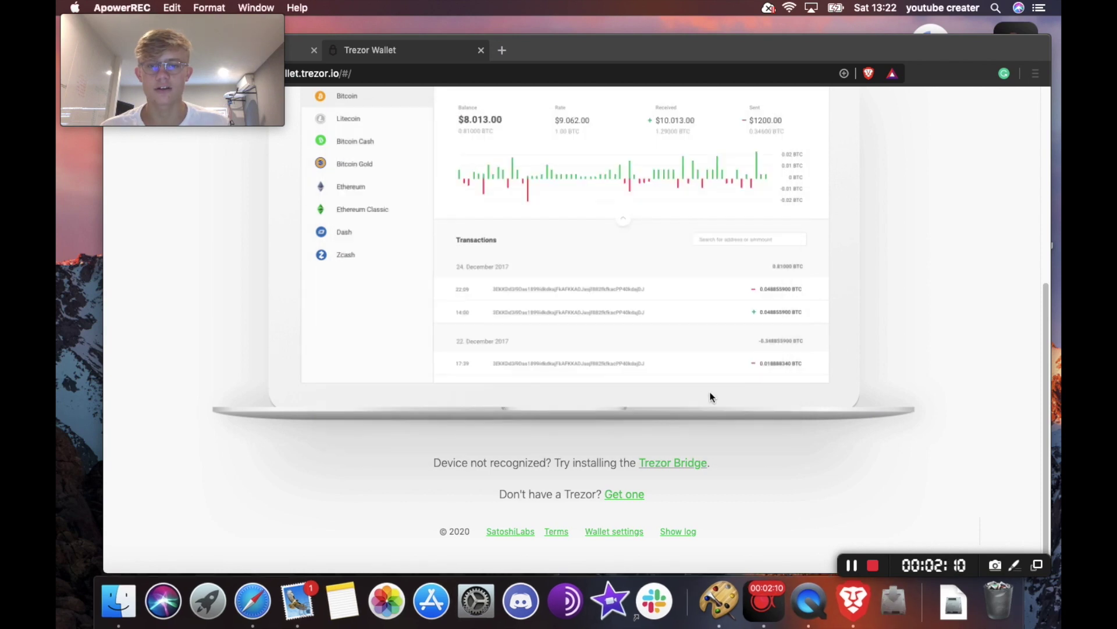
scroll(679, 329, "up", 5)
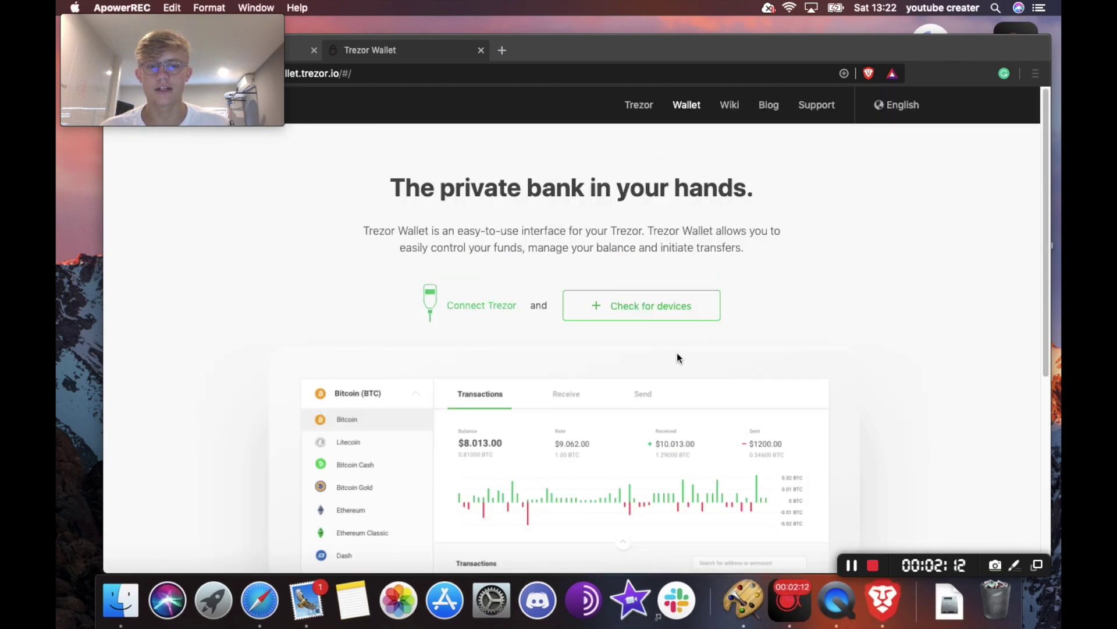
scroll(677, 352, "down", 5)
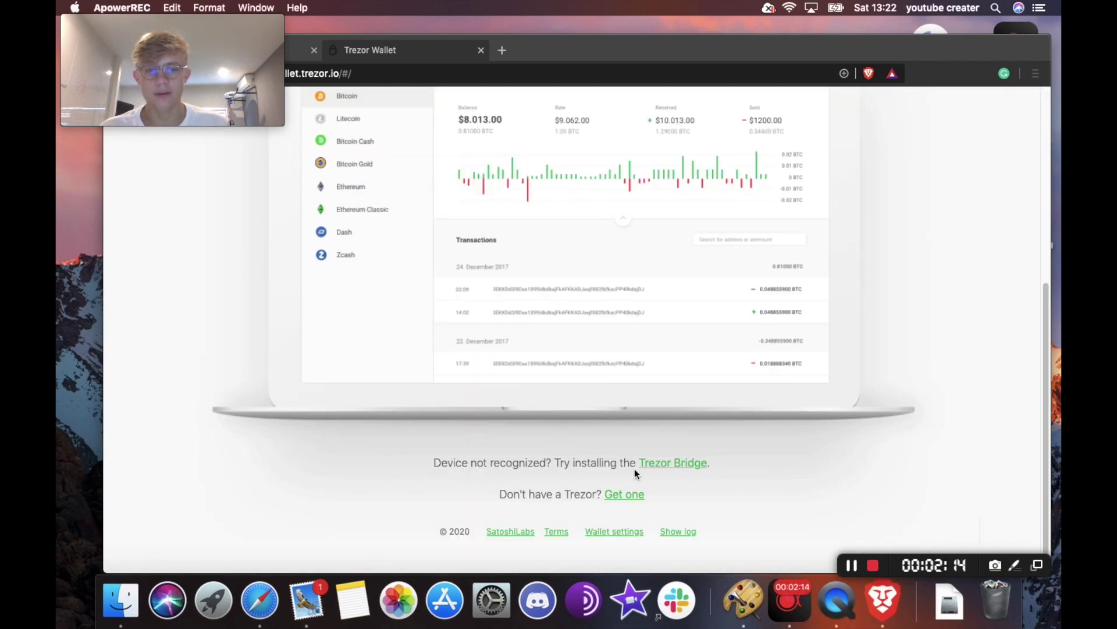
left_click(634, 470)
left_click(665, 464)
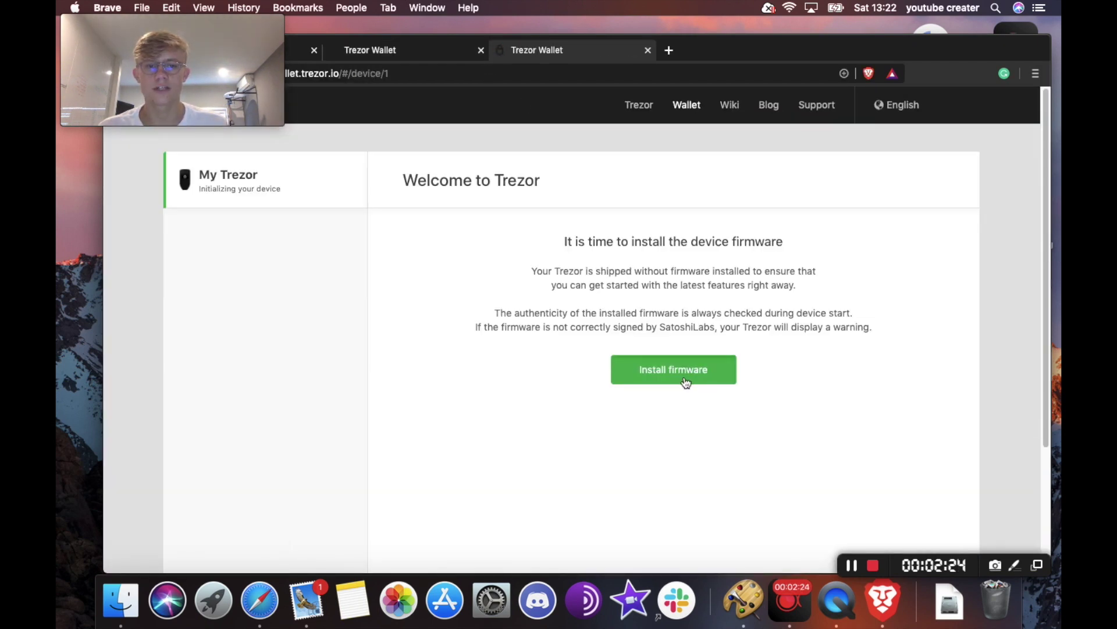
left_click(686, 382)
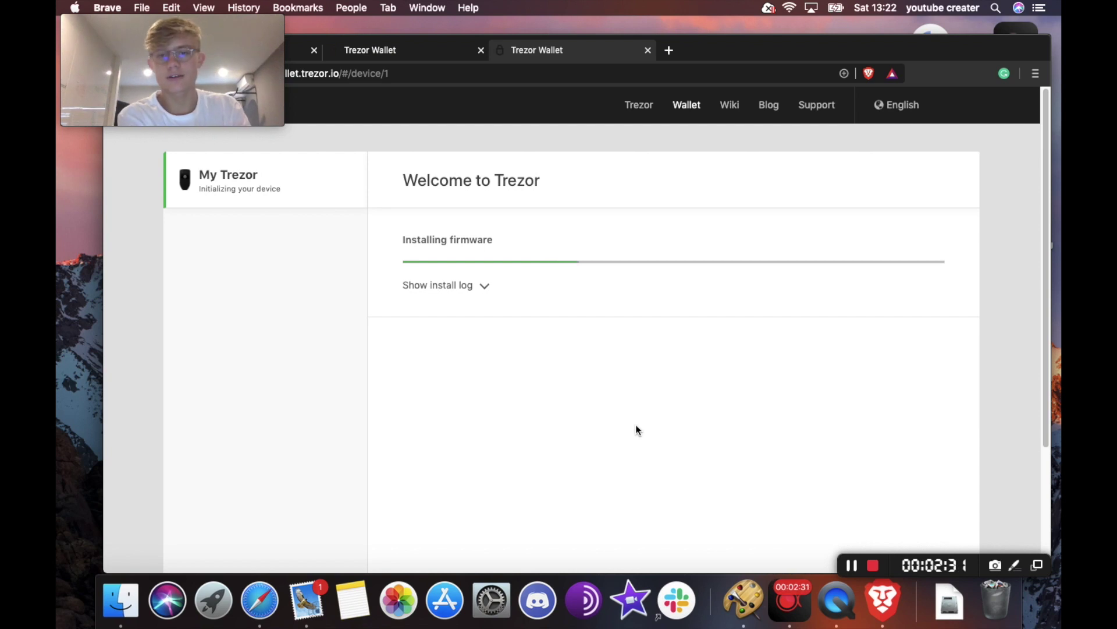
left_click(852, 565)
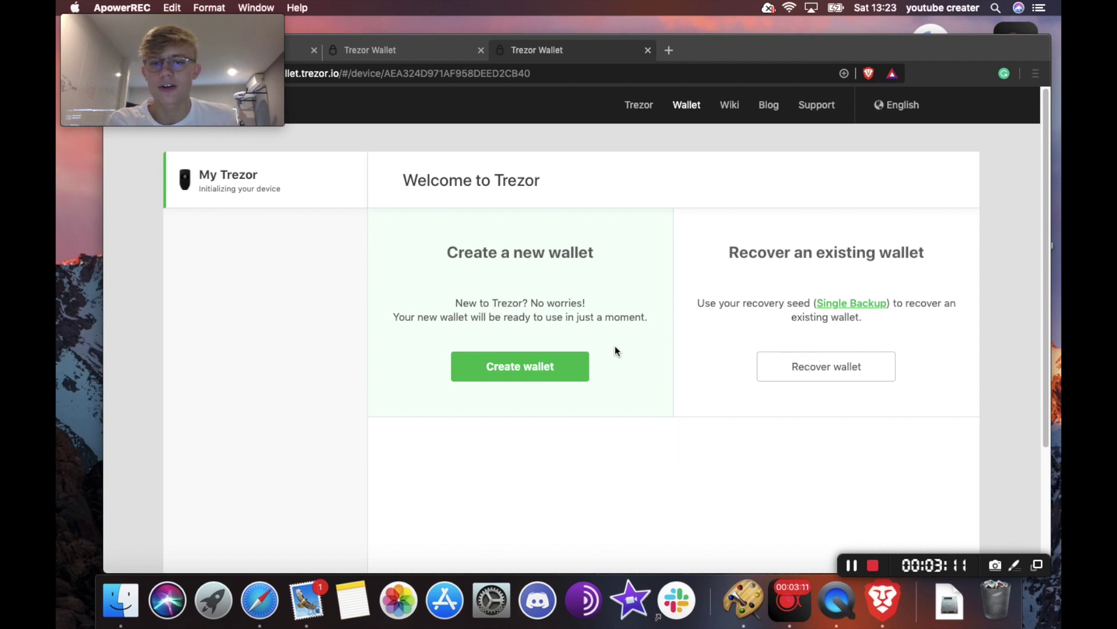
- Create a new wallet on the Trezor and start the 'Create a backup in 3 minutes' wizard
left_click(533, 366)
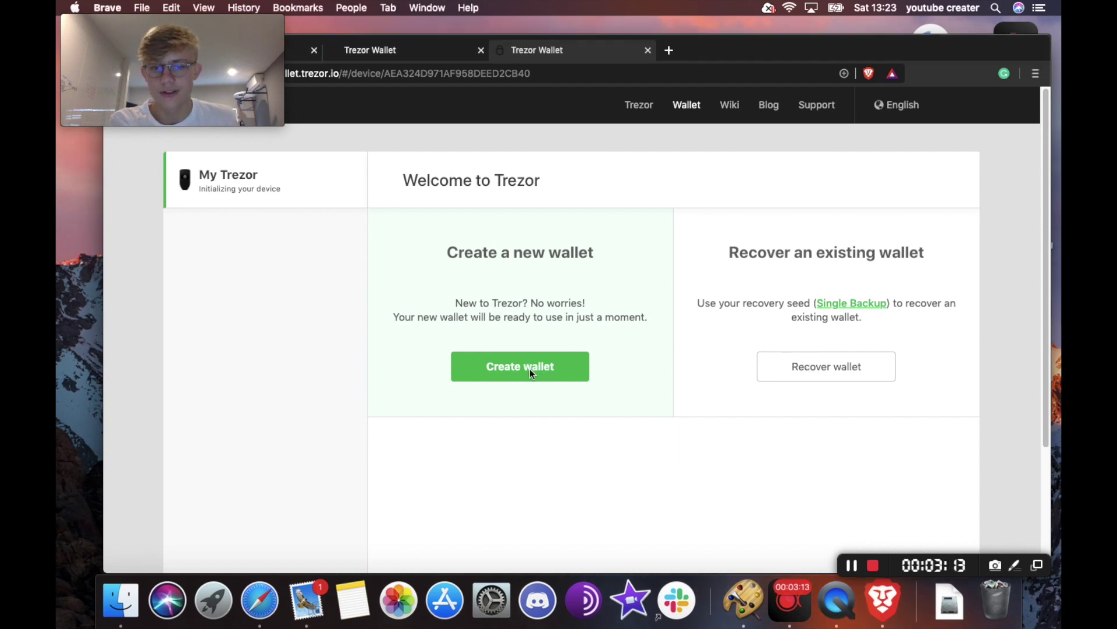
left_click(529, 368)
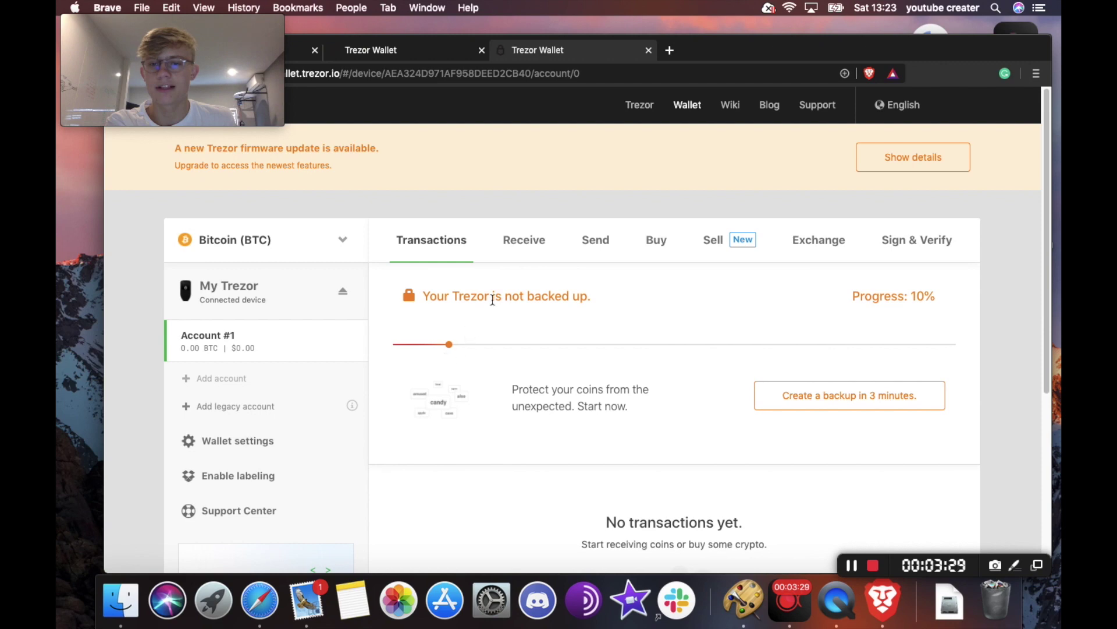
scroll(553, 331, "down", 5)
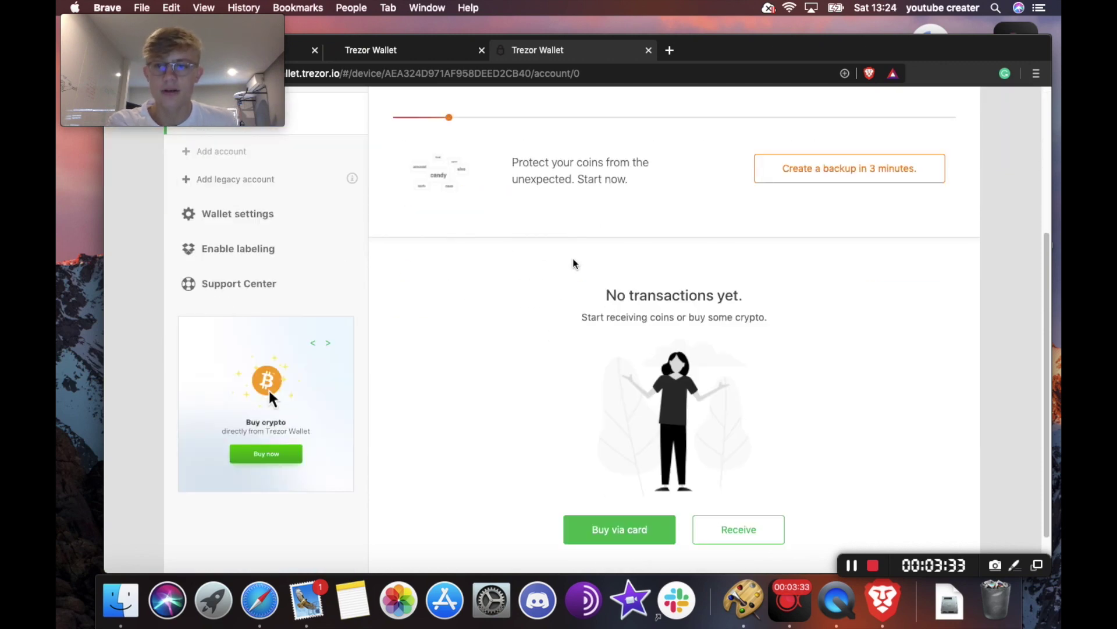
scroll(574, 264, "up", 2)
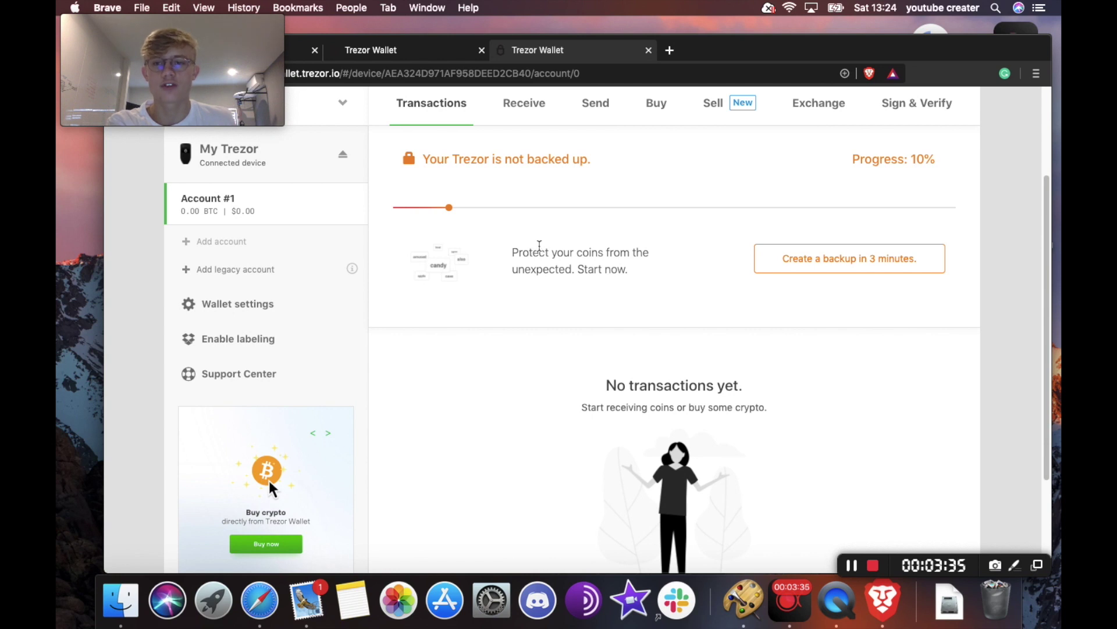
scroll(541, 247, "up", 1)
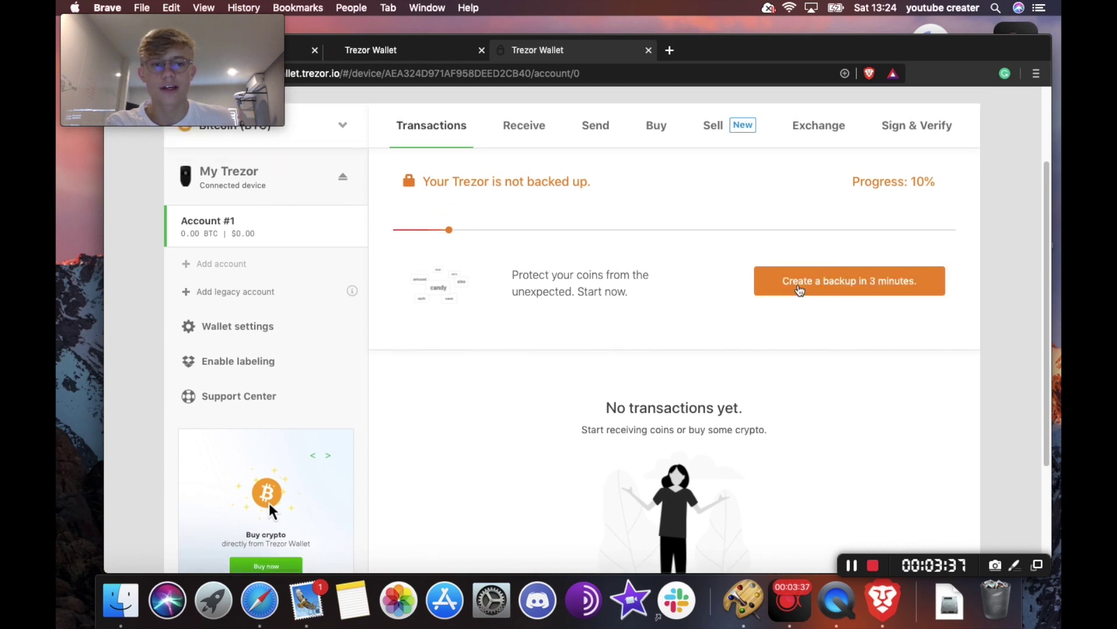
left_click(821, 286)
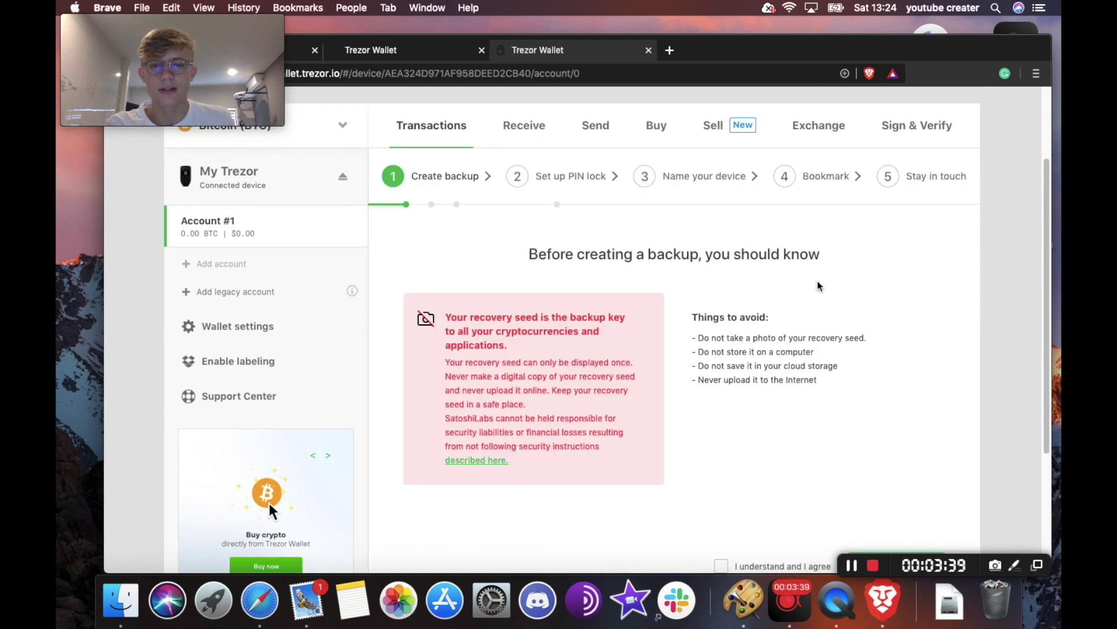
- Agree to the recovery seed warnings, write down the seed, and finish the backup
scroll(501, 243, "up", 1)
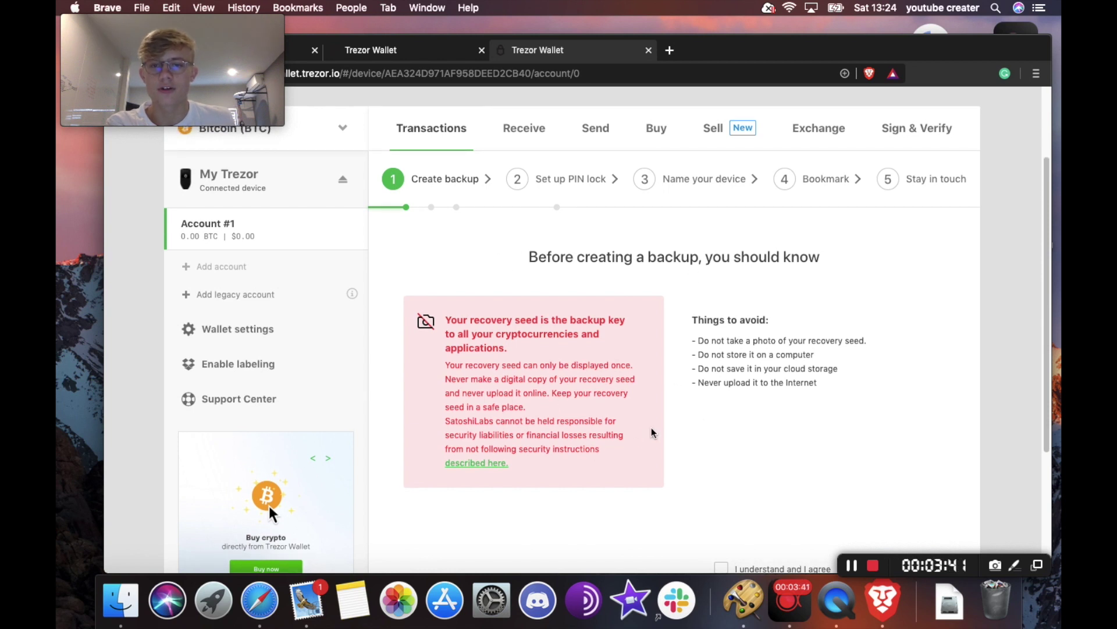
scroll(787, 457, "down", 3)
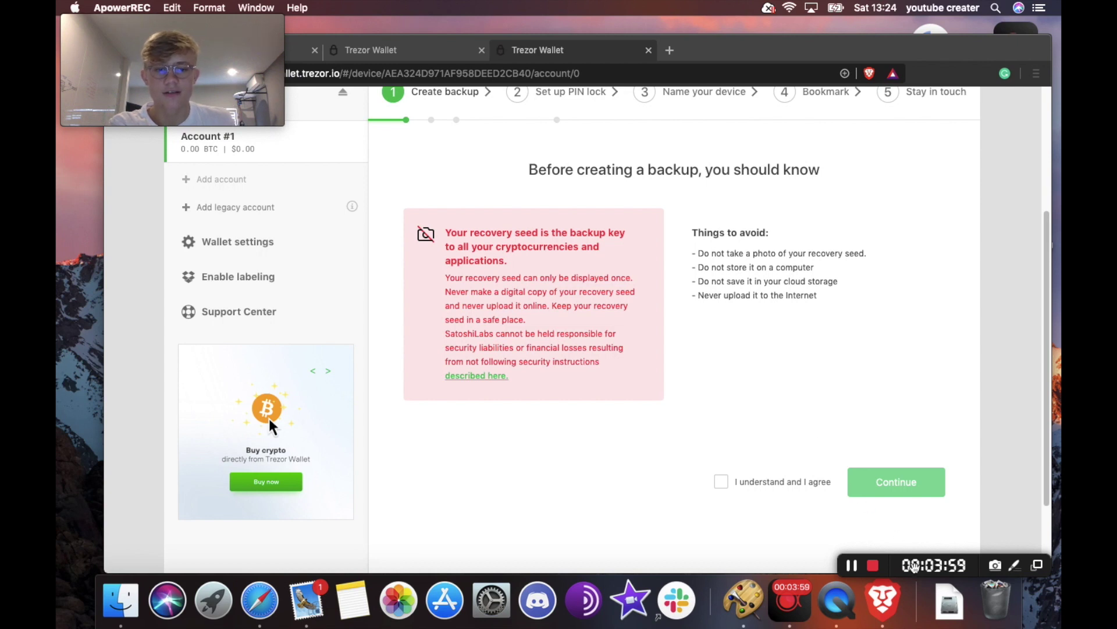
left_click(721, 484)
left_click(722, 483)
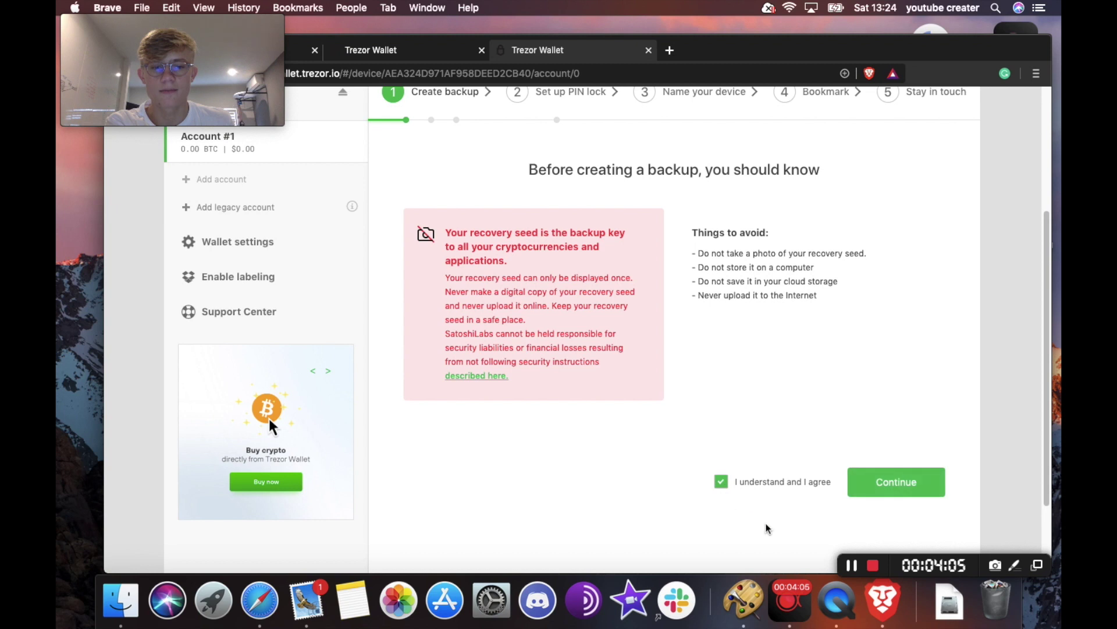
left_click(891, 488)
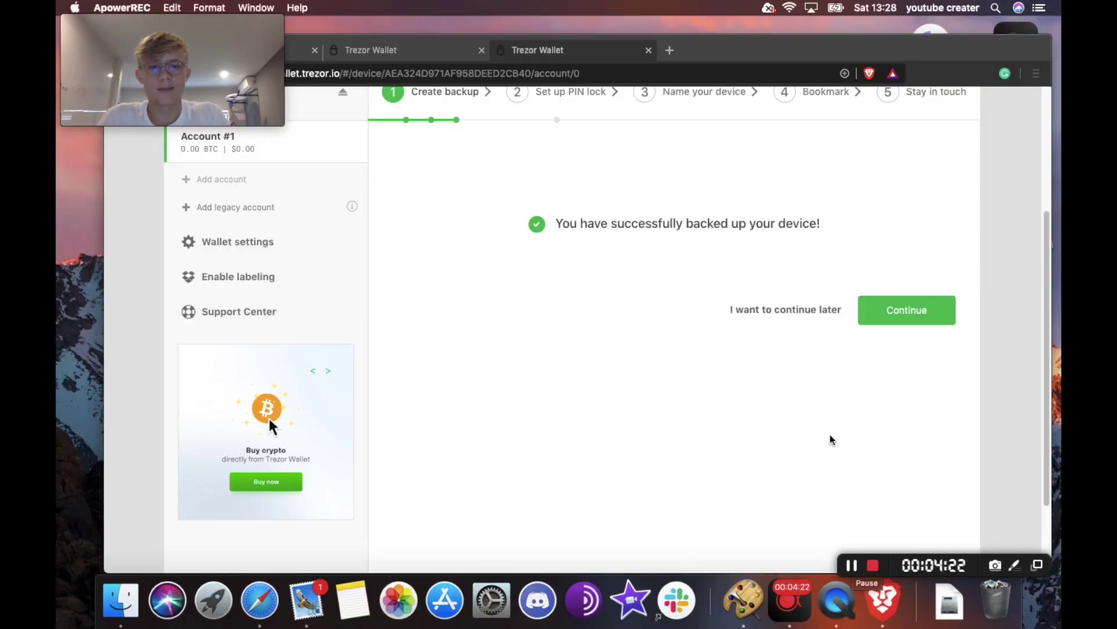
left_click(895, 312)
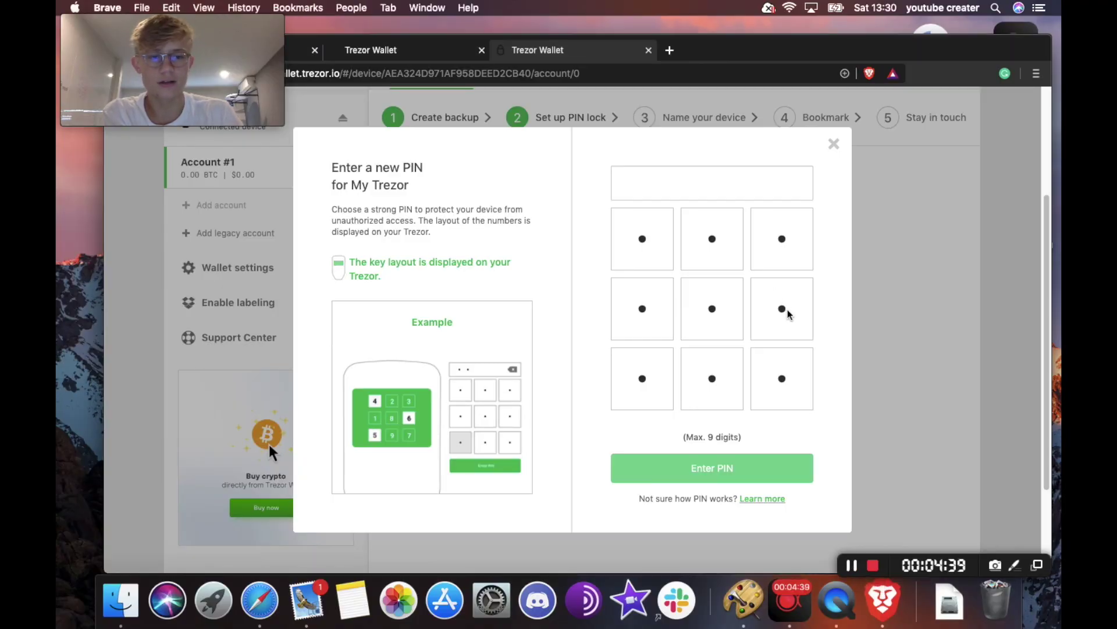
- Enter a new four-digit PIN in the PIN matrix and submit it
left_click(776, 313)
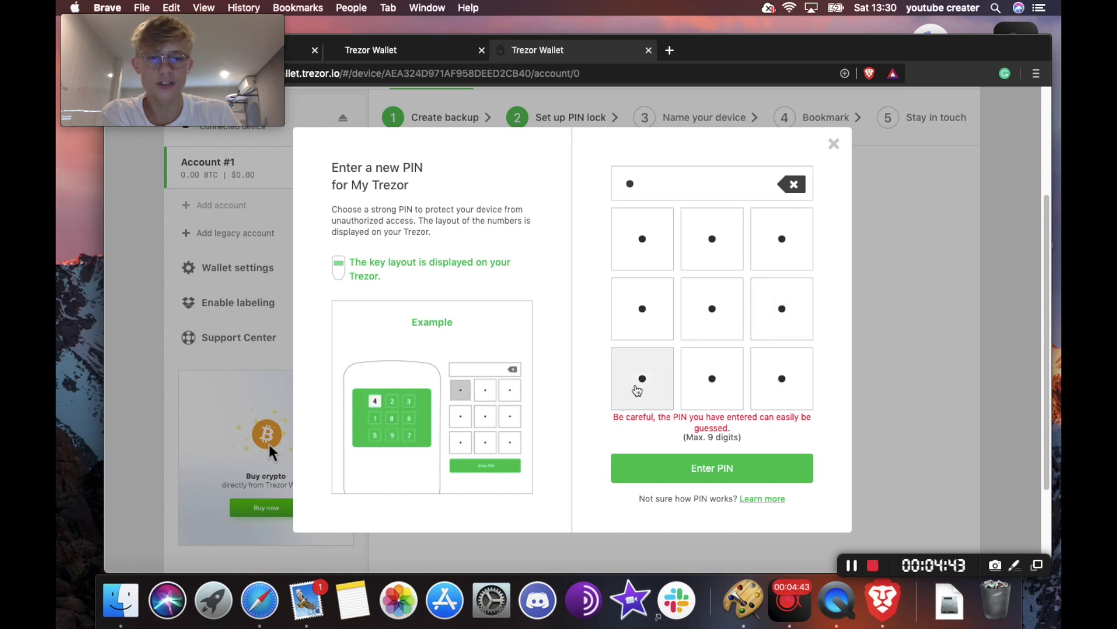
left_click(651, 305)
left_click(711, 250)
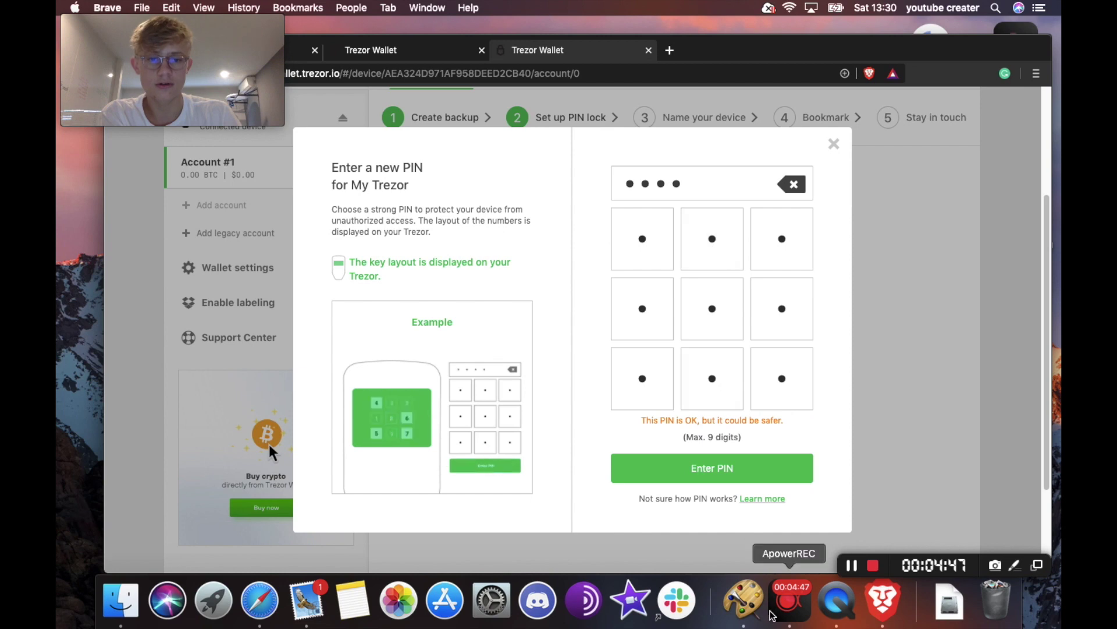
left_click(715, 469)
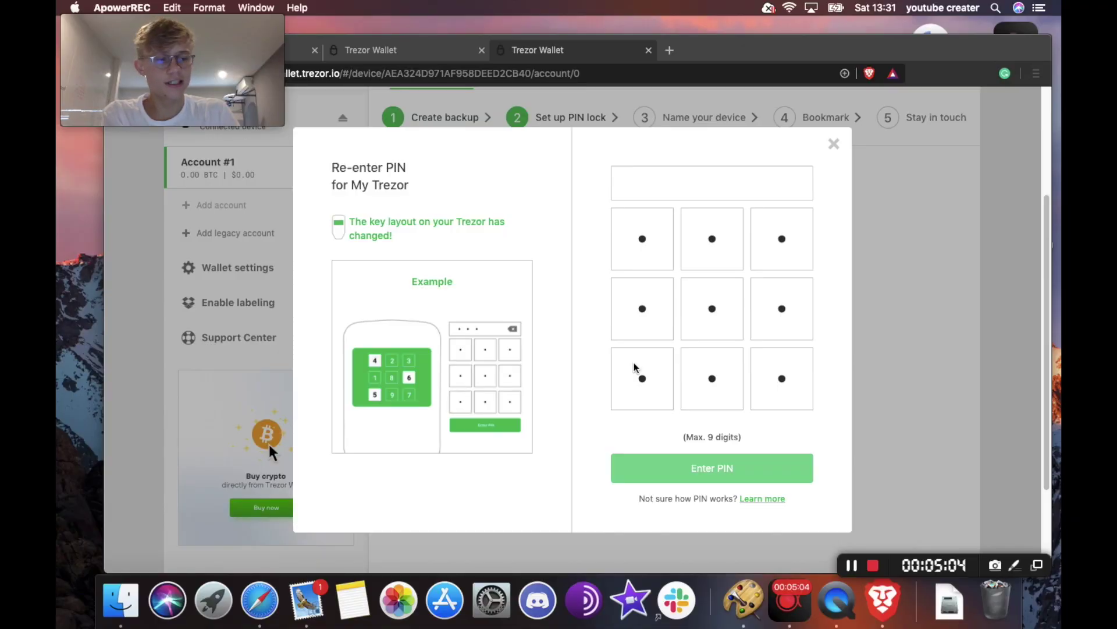
- Re-enter the same four-digit PIN to confirm it
left_click(778, 307)
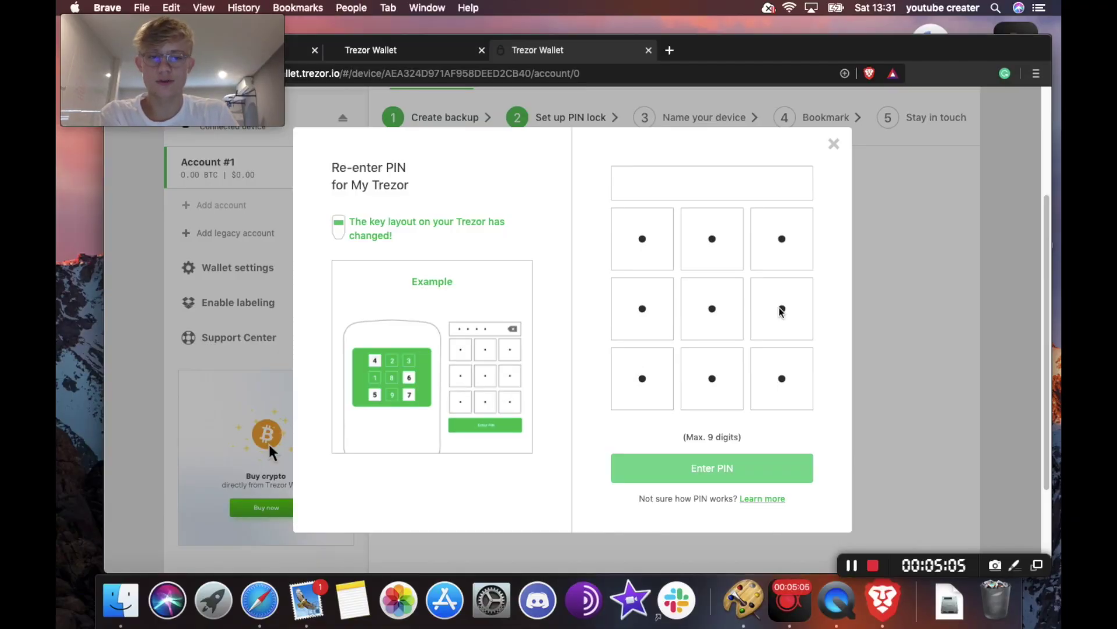
left_click(776, 316)
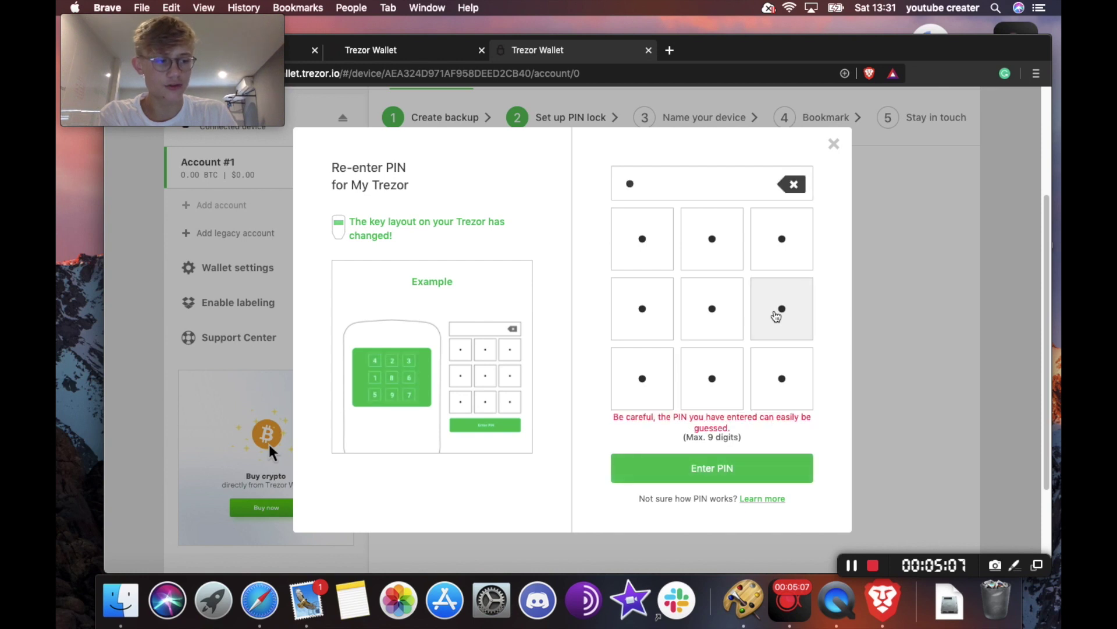
left_click(637, 397)
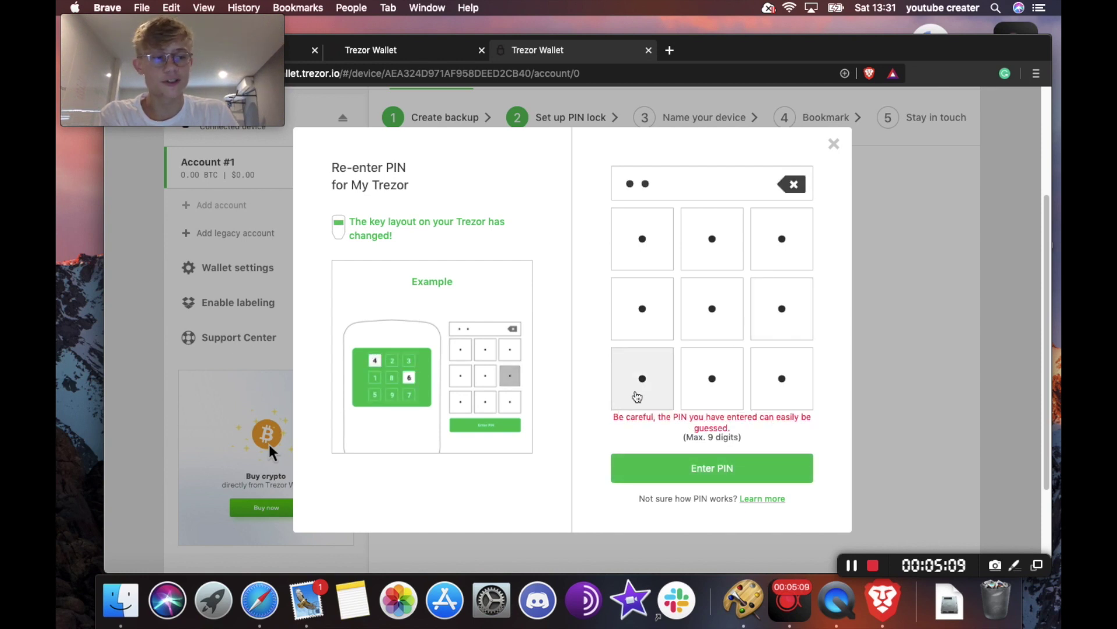
left_click(665, 236)
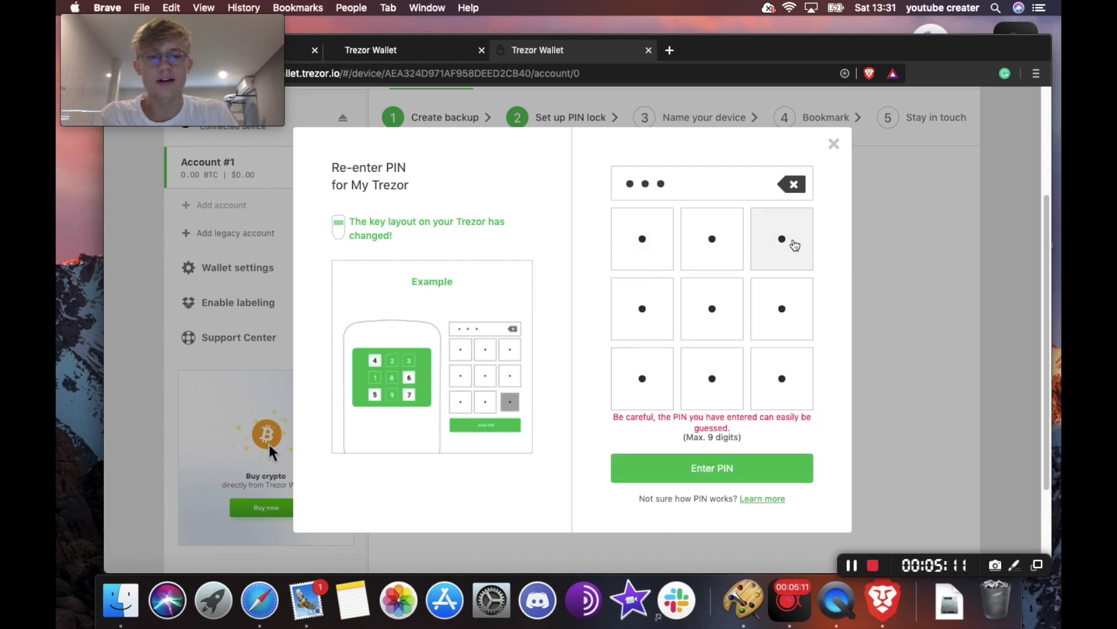
left_click(795, 245)
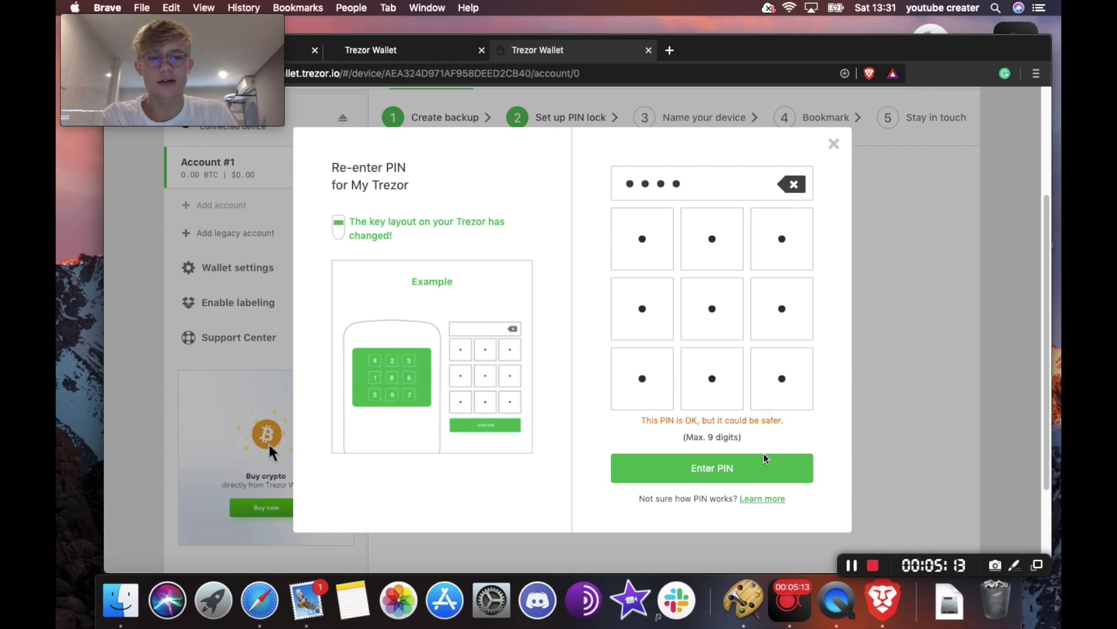
left_click(729, 474)
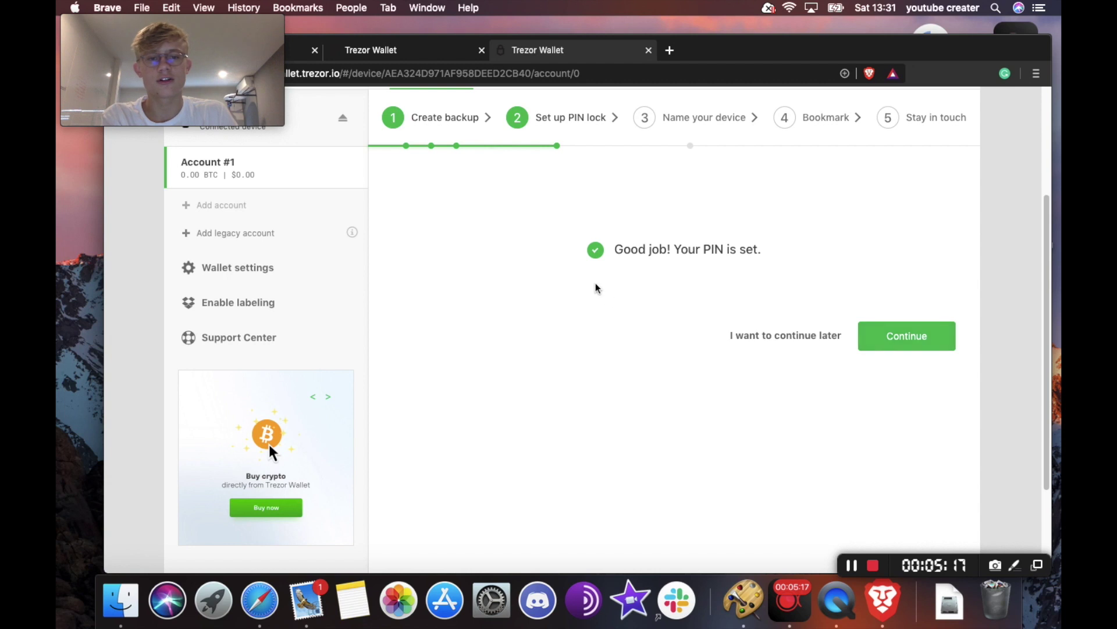
- Move on to device naming and submit the name 'My Trezor'
left_click(898, 330)
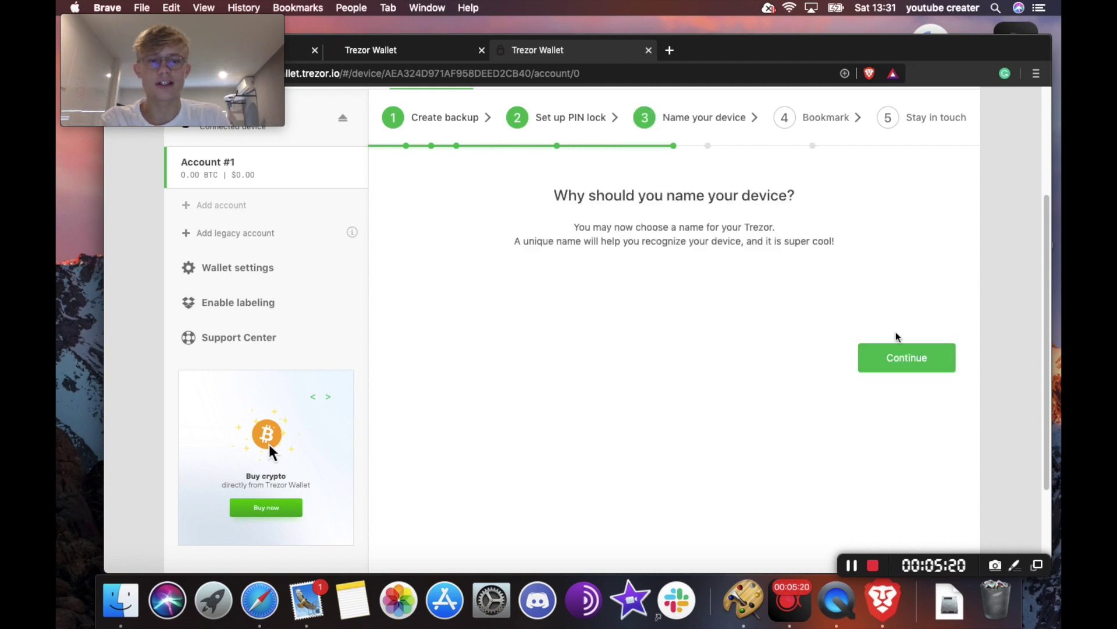
left_click(917, 364)
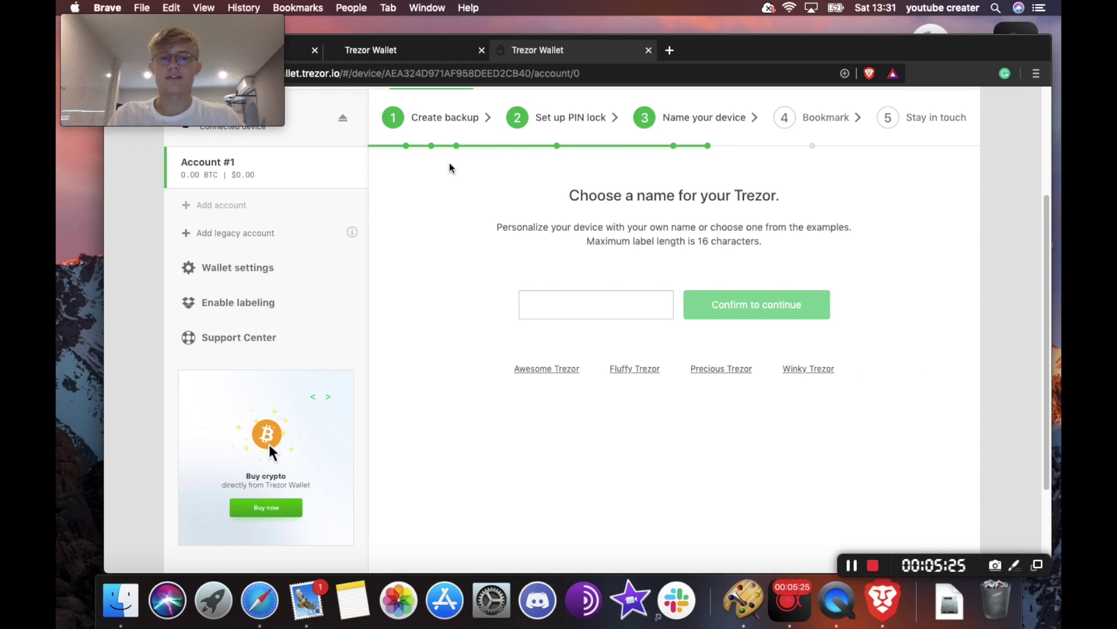
left_click(588, 315)
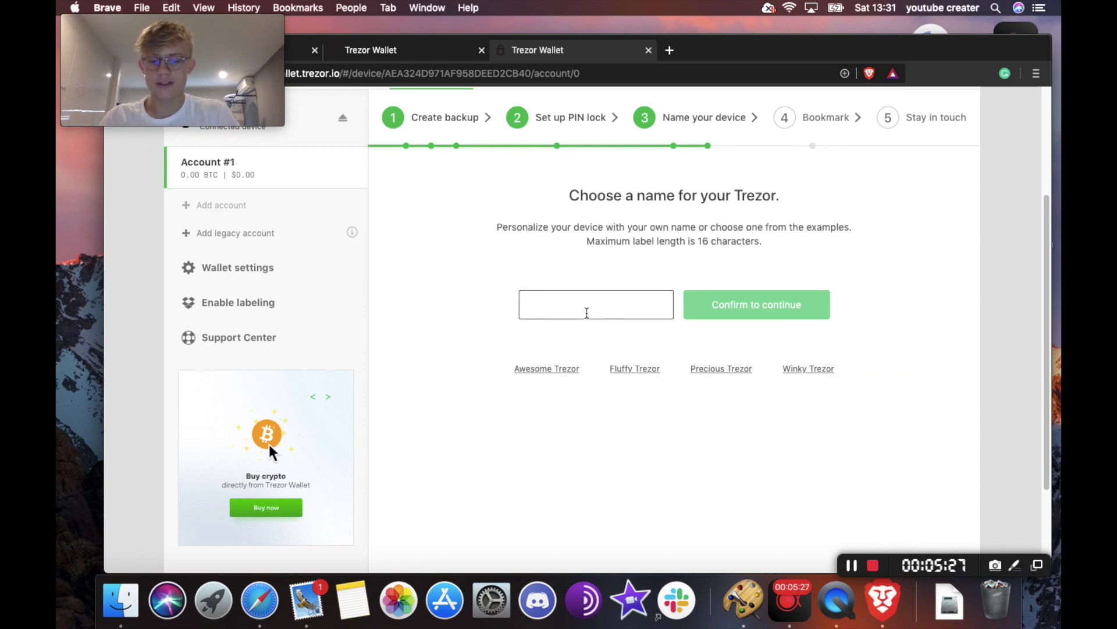
type("My Trezor")
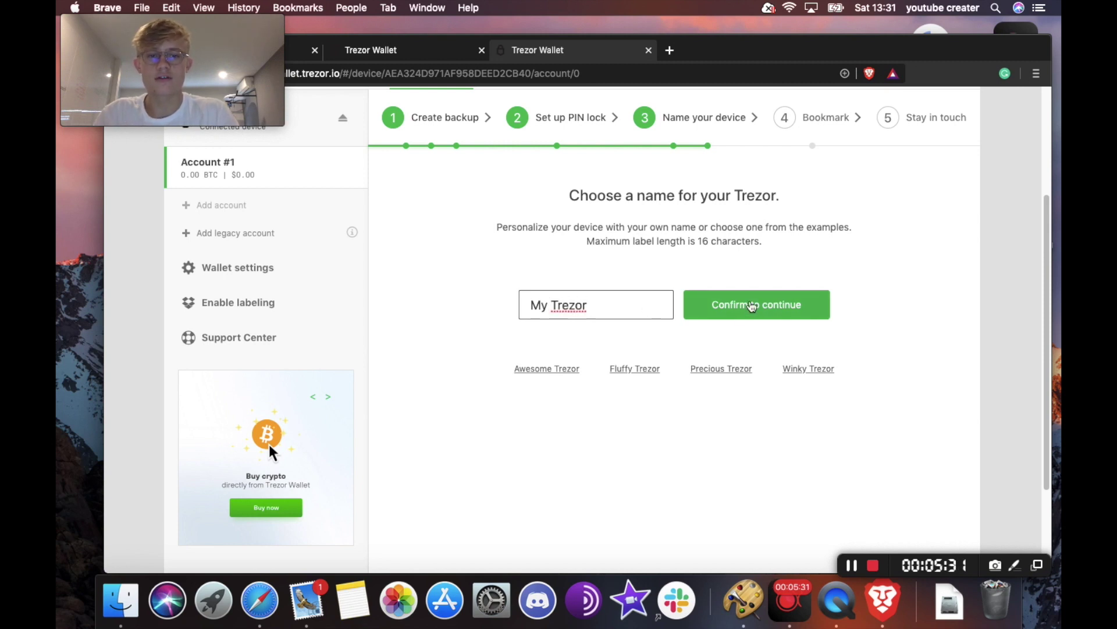
left_click(751, 302)
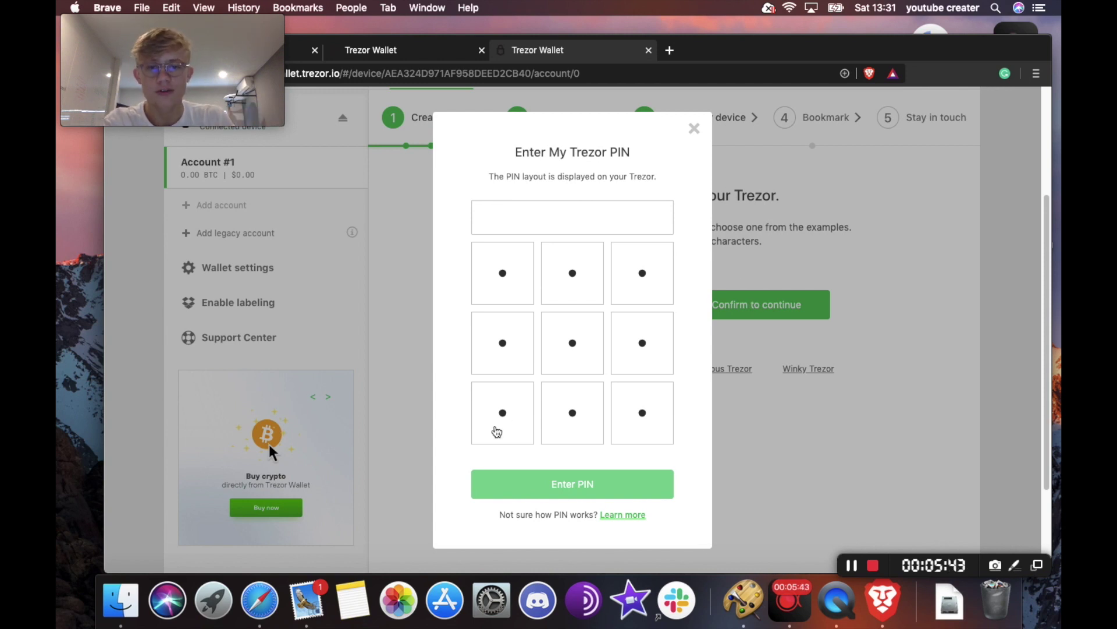
- Enter the device PIN to authorise renaming to 'My Trezor' and return to the wallet
left_click(579, 351)
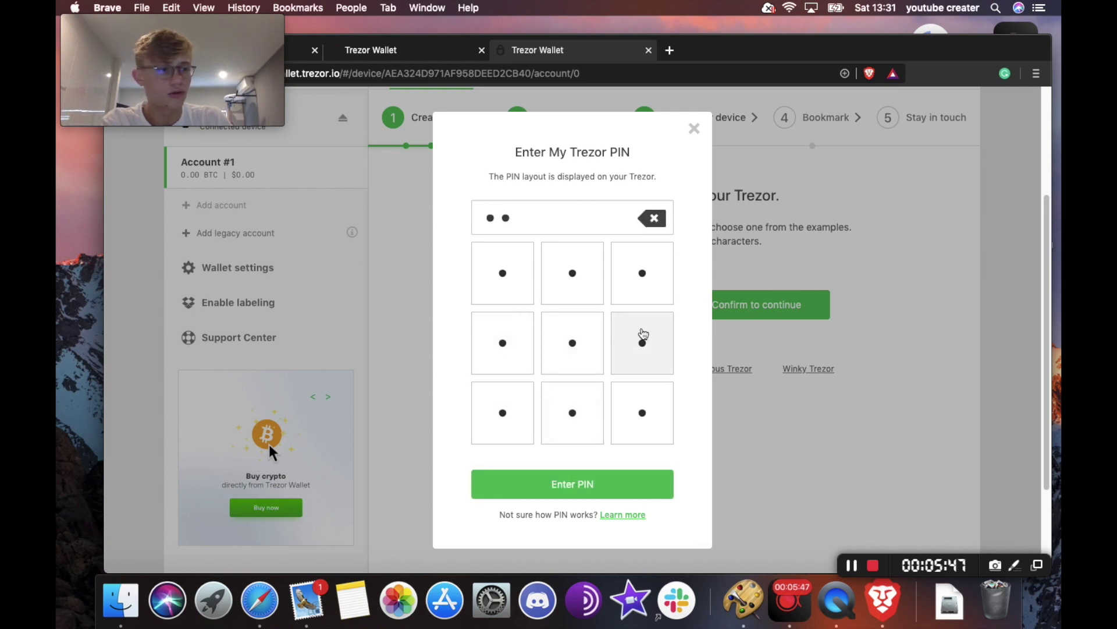
left_click(642, 334)
left_click(493, 411)
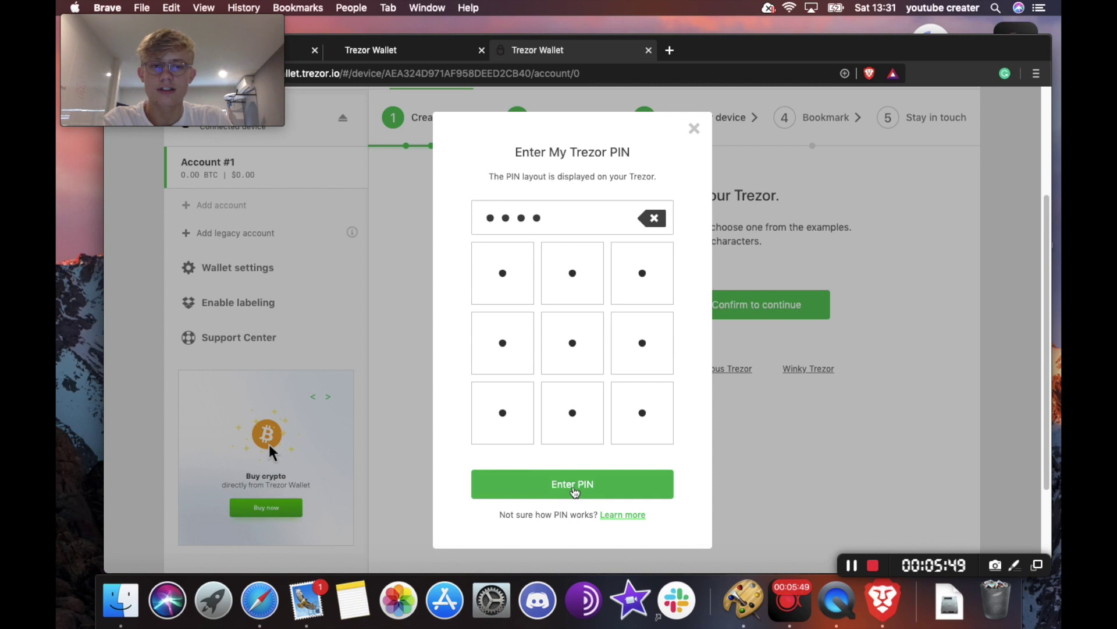
left_click(572, 489)
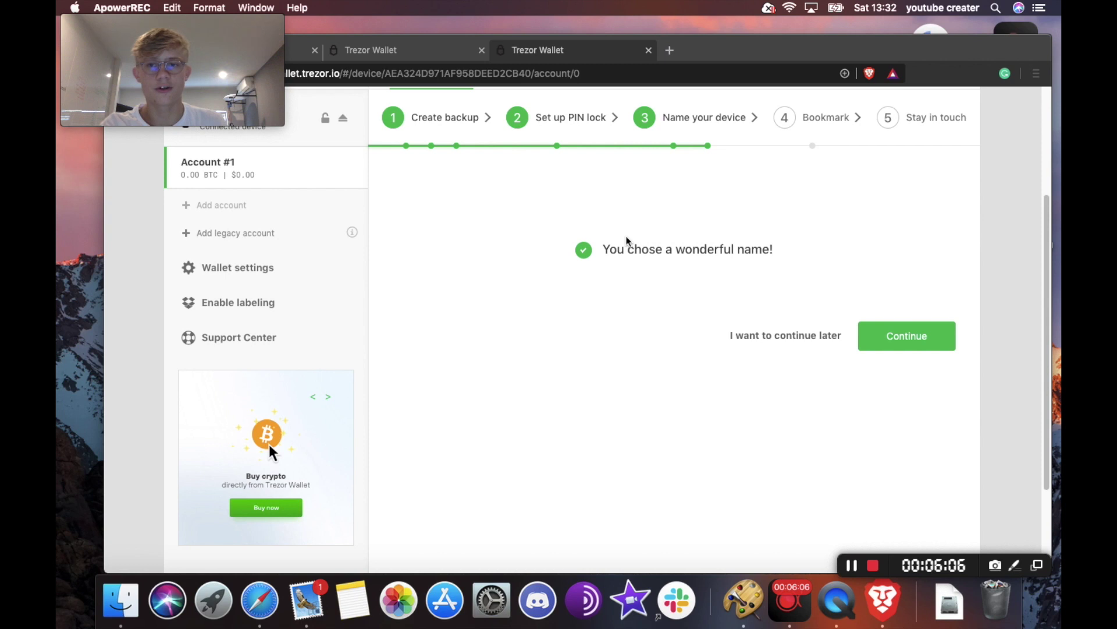
left_click(903, 339)
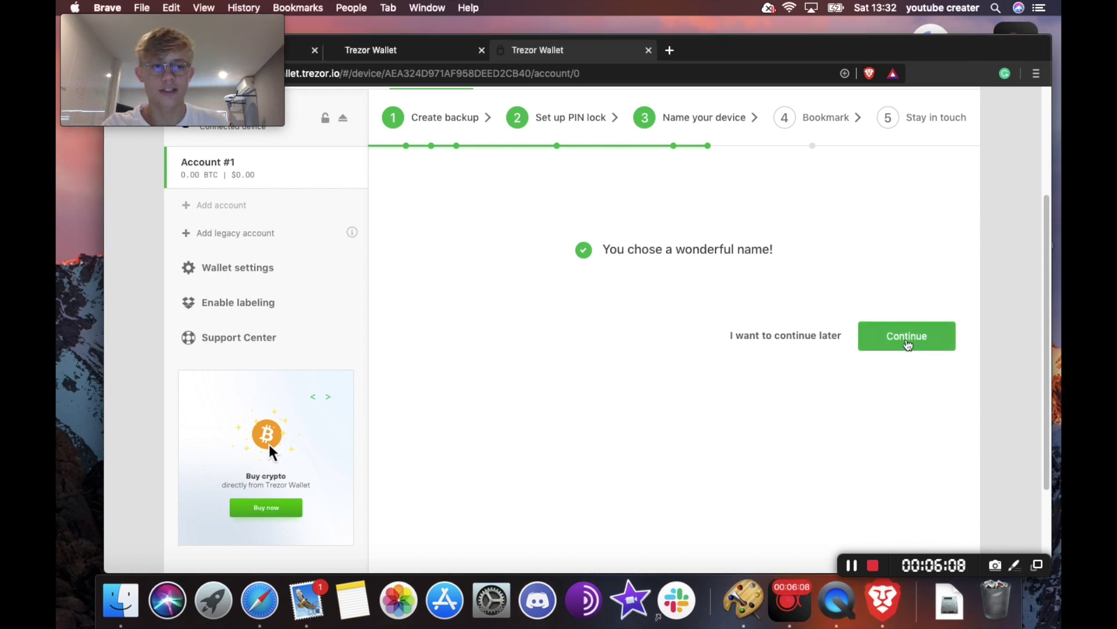
- Go through the naming form again, submitting the default device name
left_click(905, 342)
left_click(897, 359)
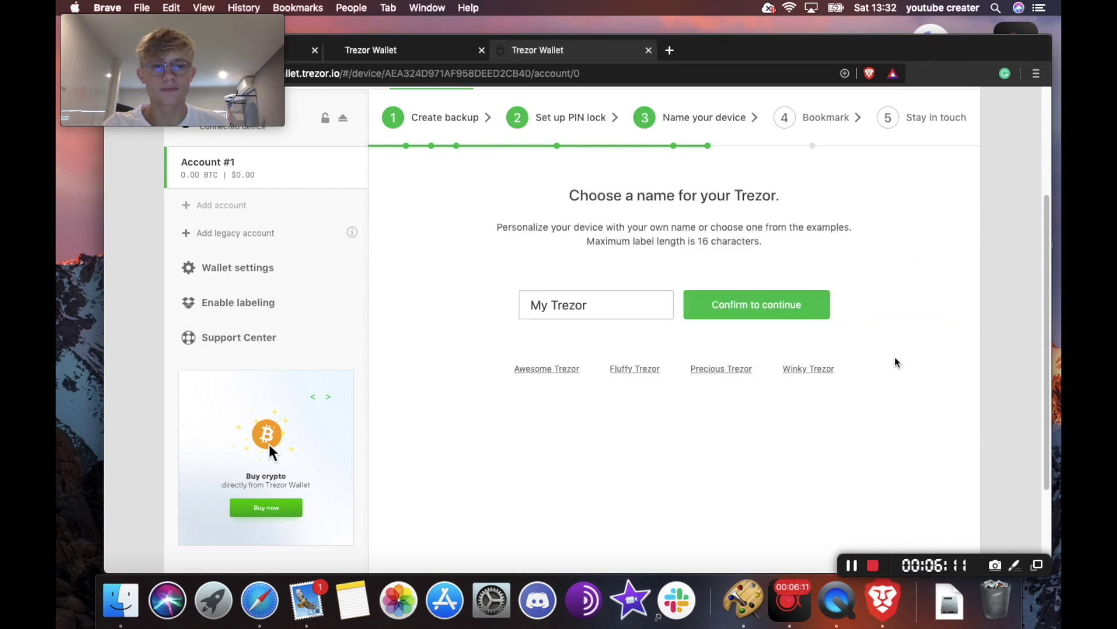
left_click(773, 316)
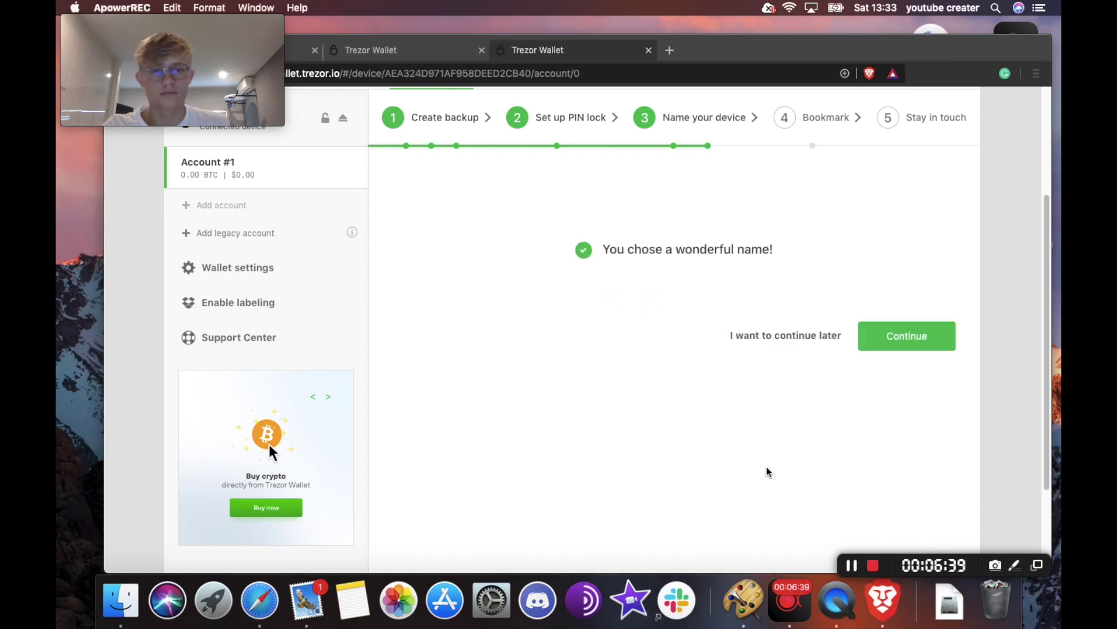
left_click(761, 460)
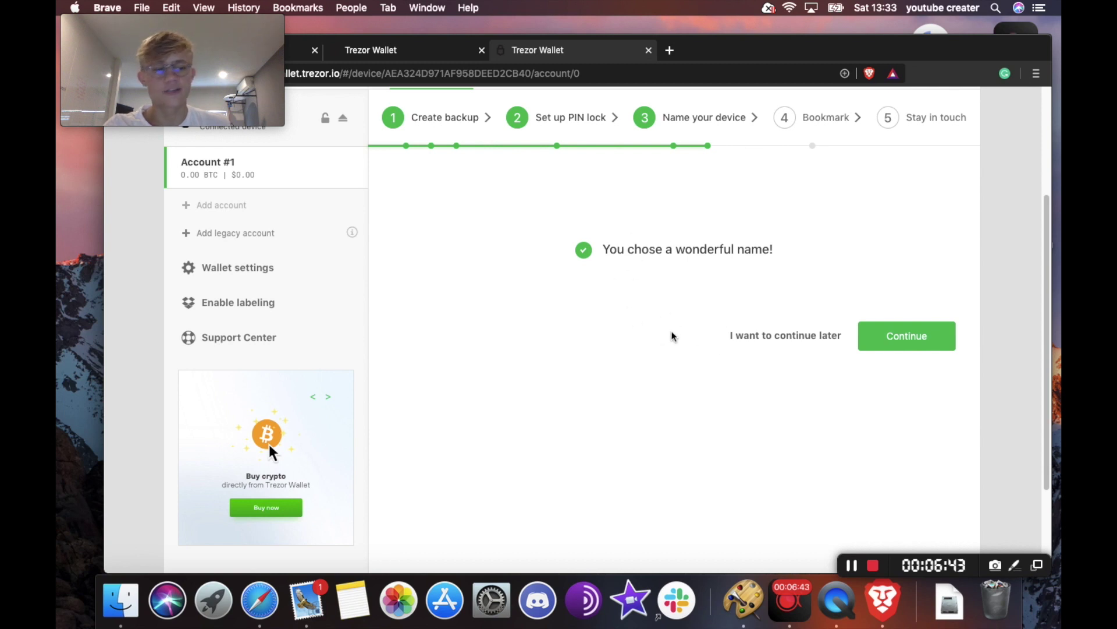
- Rename the device to 'Trezor one' and advance to the bookmark step
left_click(913, 340)
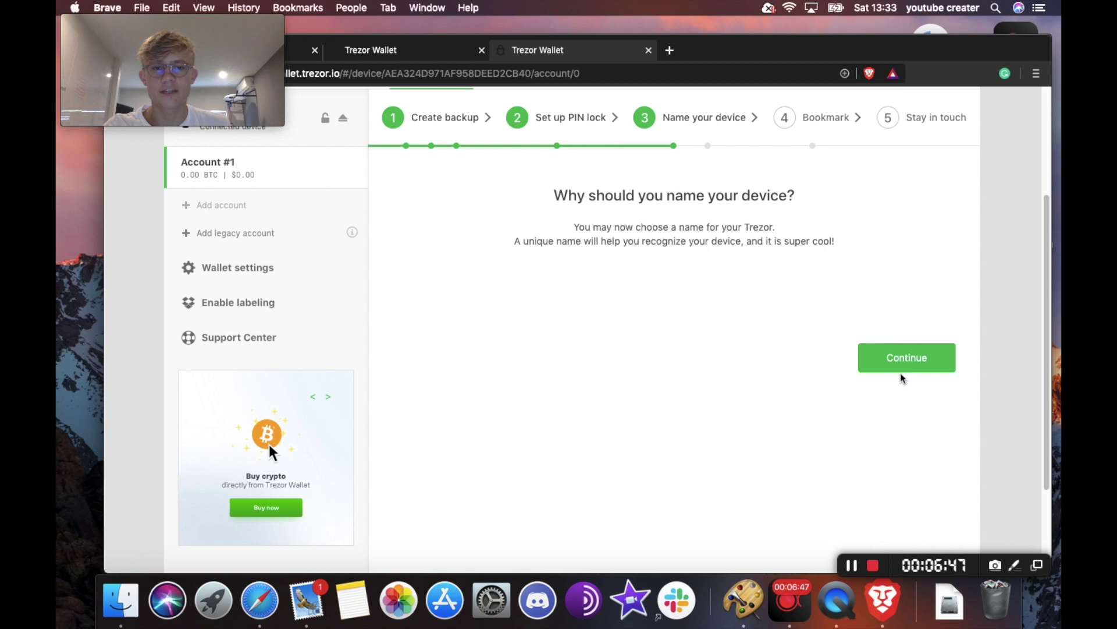
left_click(912, 360)
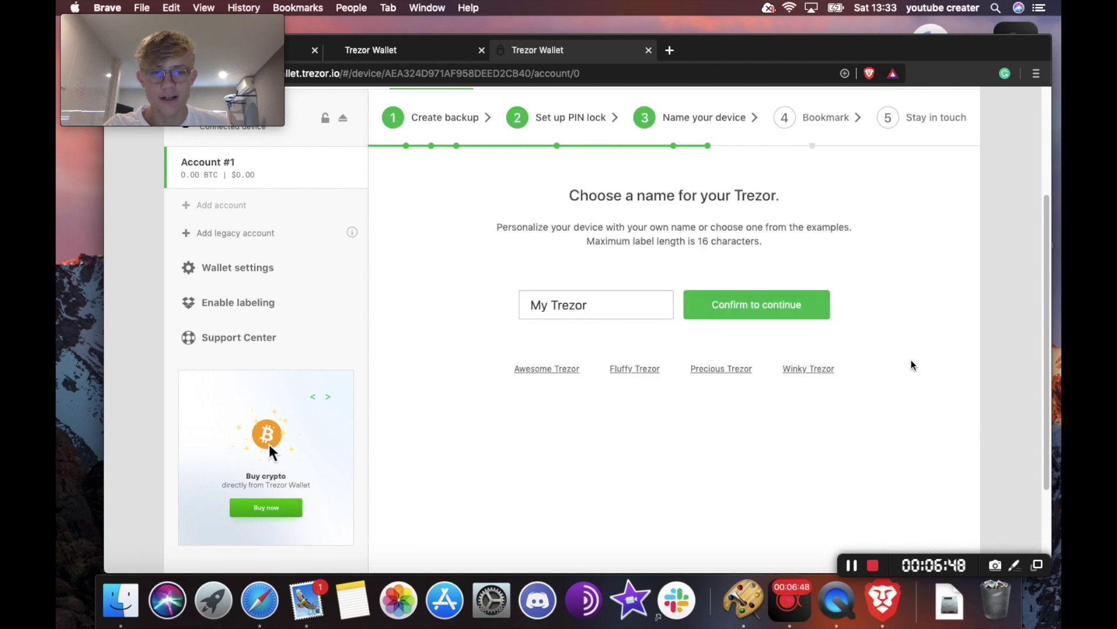
left_click(735, 307)
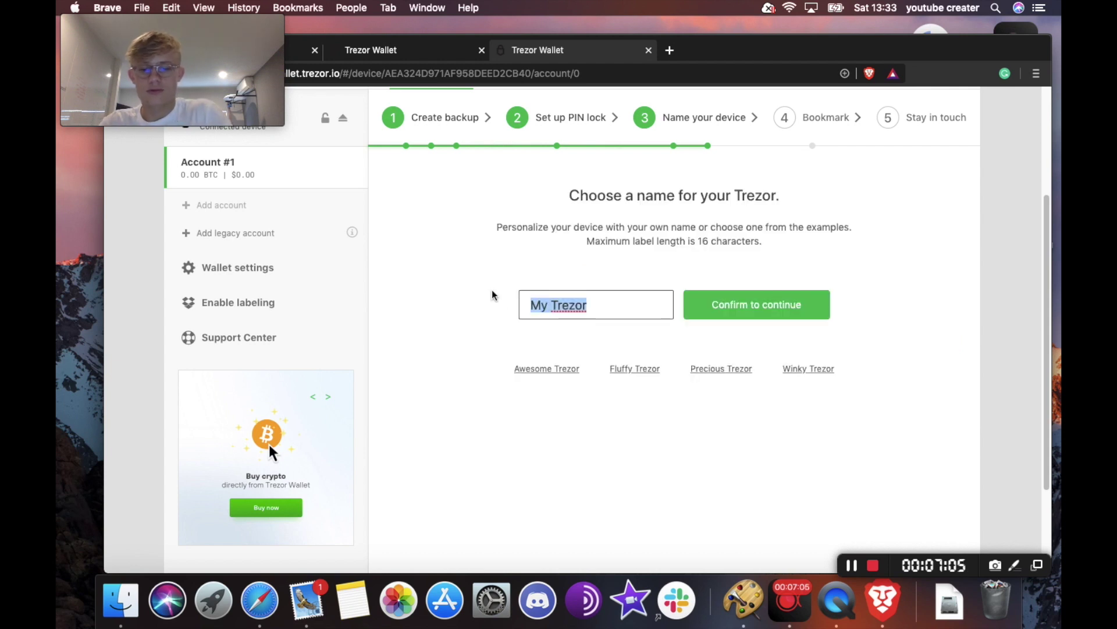
type("Tre")
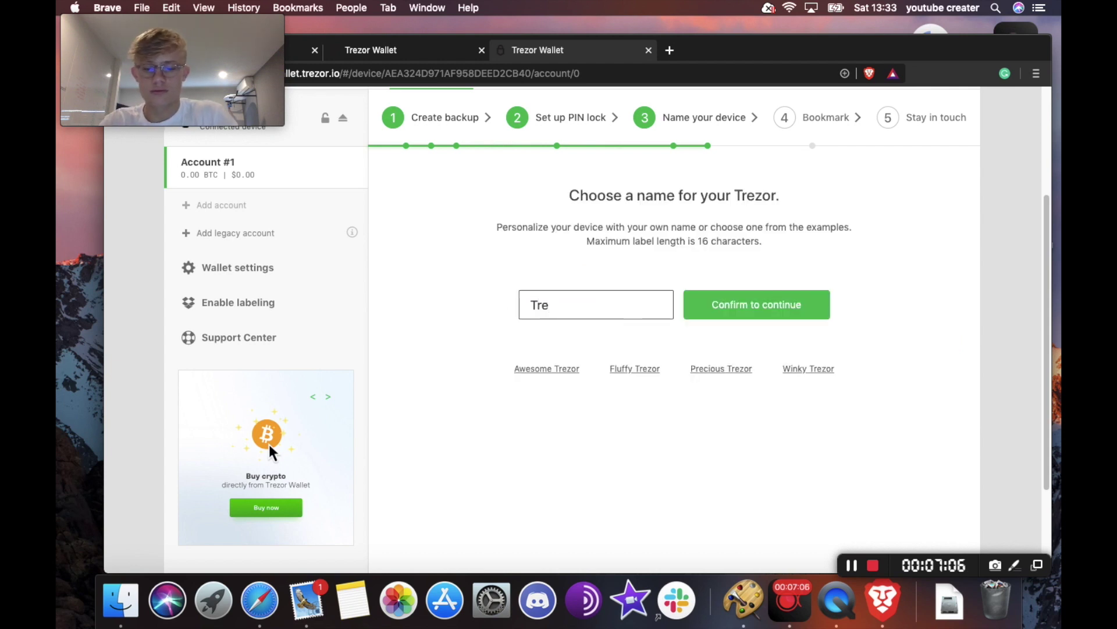
type("zor one")
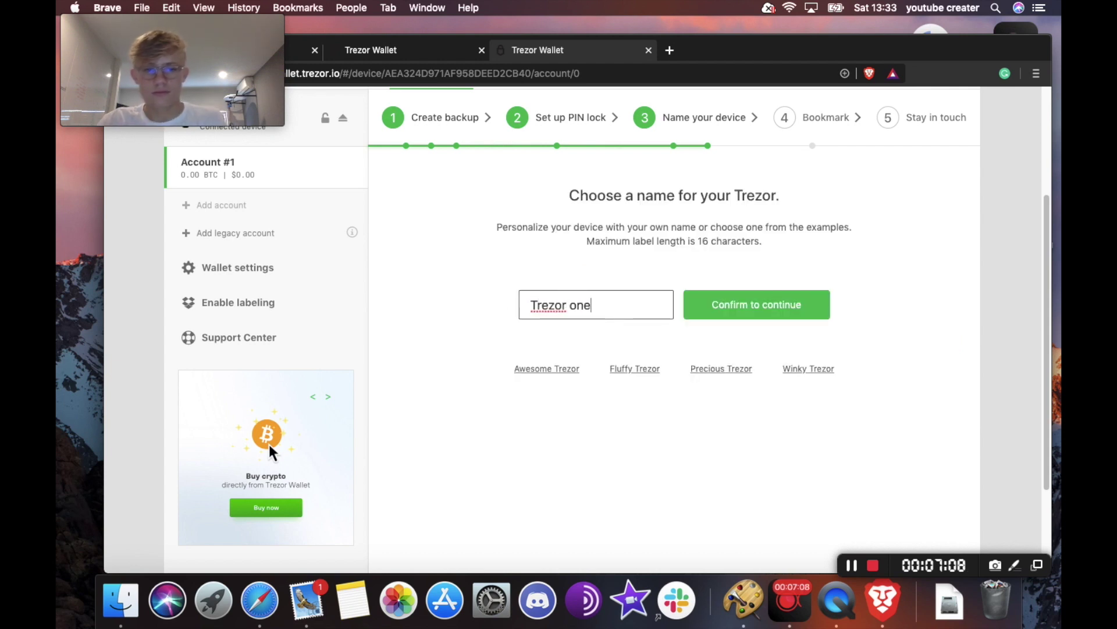
left_click(738, 300)
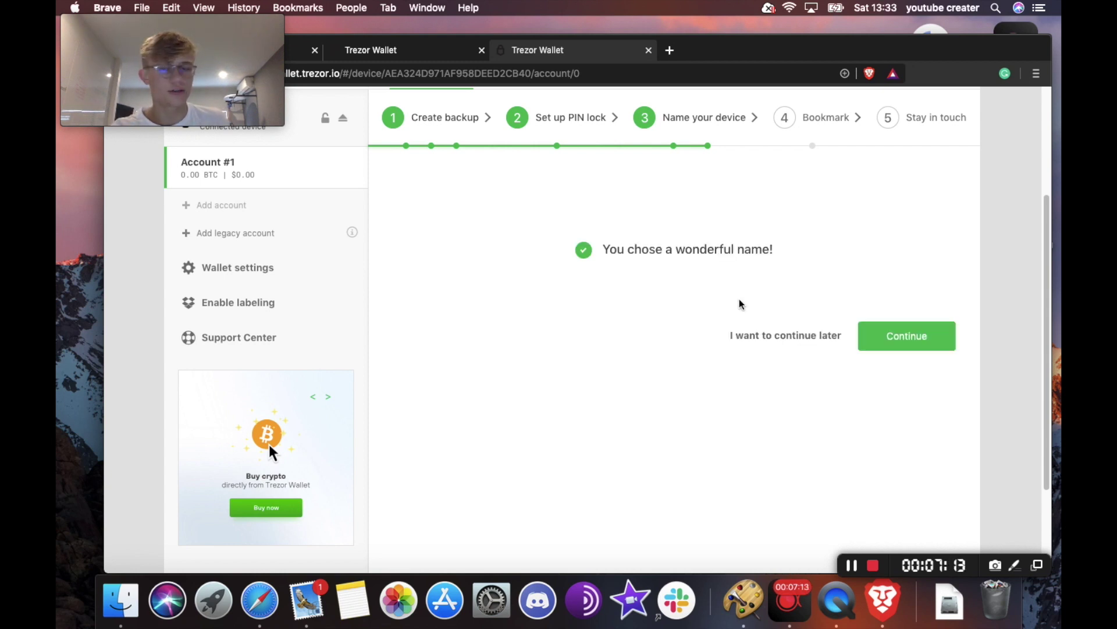
left_click(916, 338)
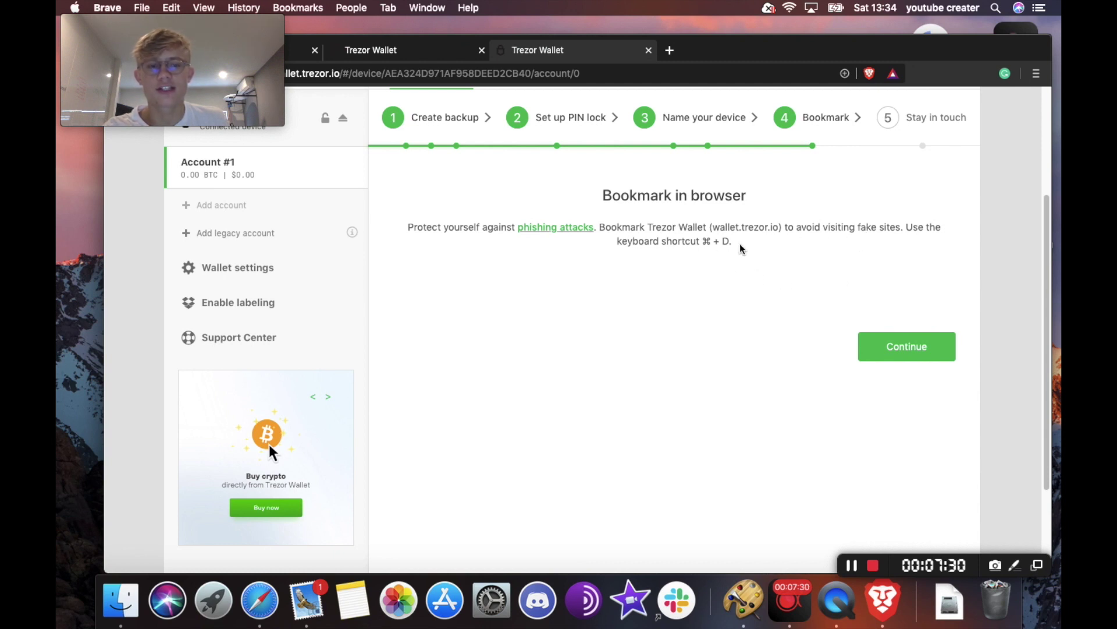
- Note the bookmark shortcut on the Bookmark step and continue past it
left_click_drag(706, 241, 727, 241)
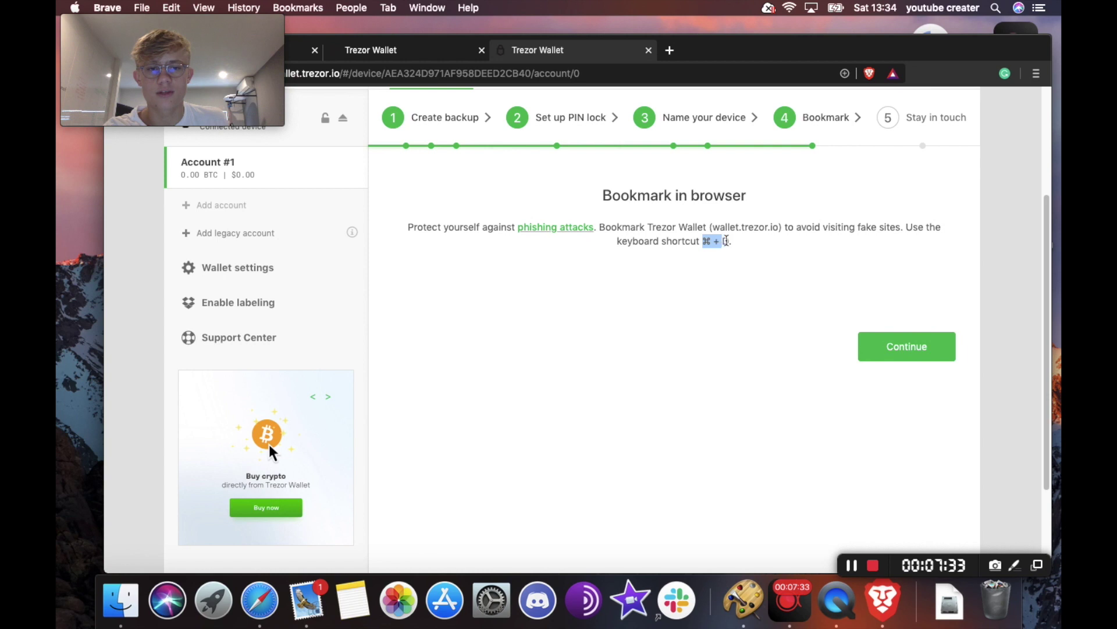
left_click(750, 278)
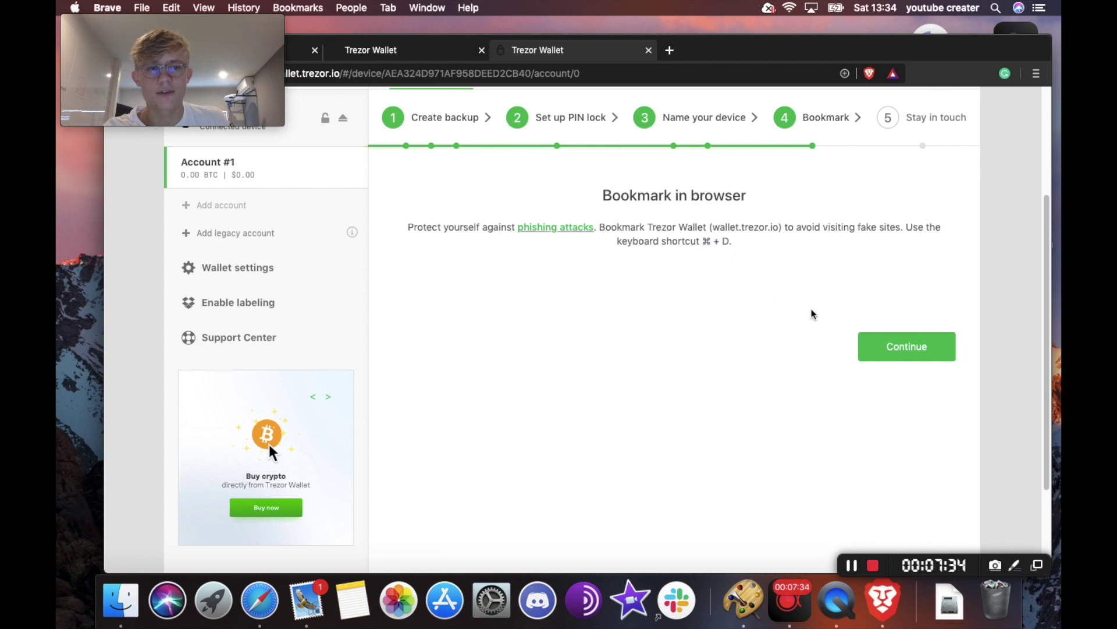
left_click(910, 356)
- Skip the newsletter sign-up step
scroll(682, 270, "up", 3)
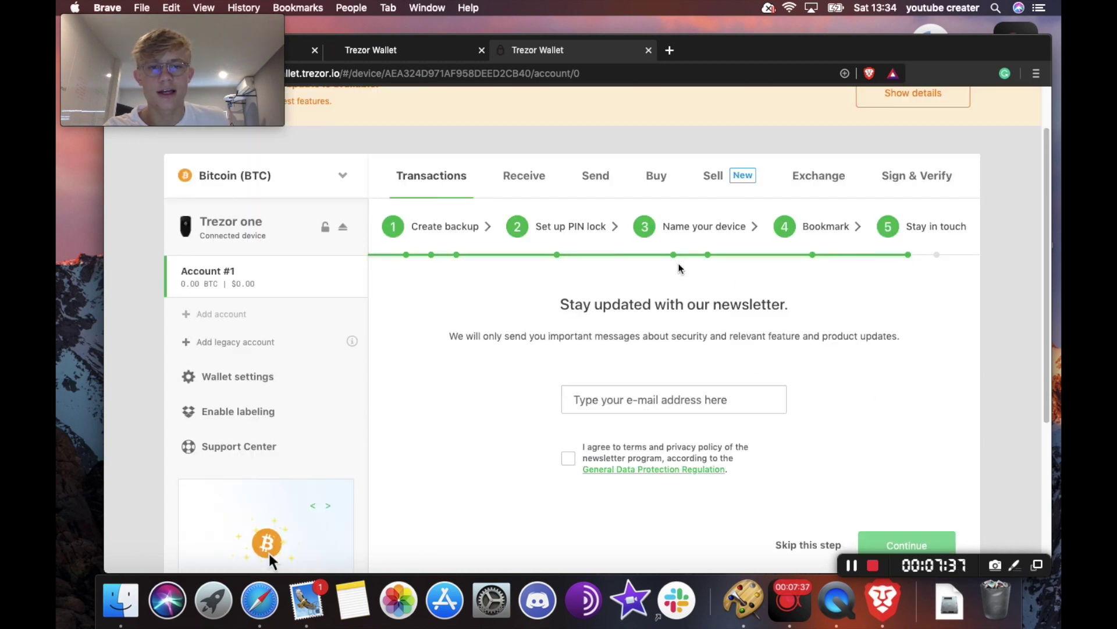
scroll(694, 280, "down", 6)
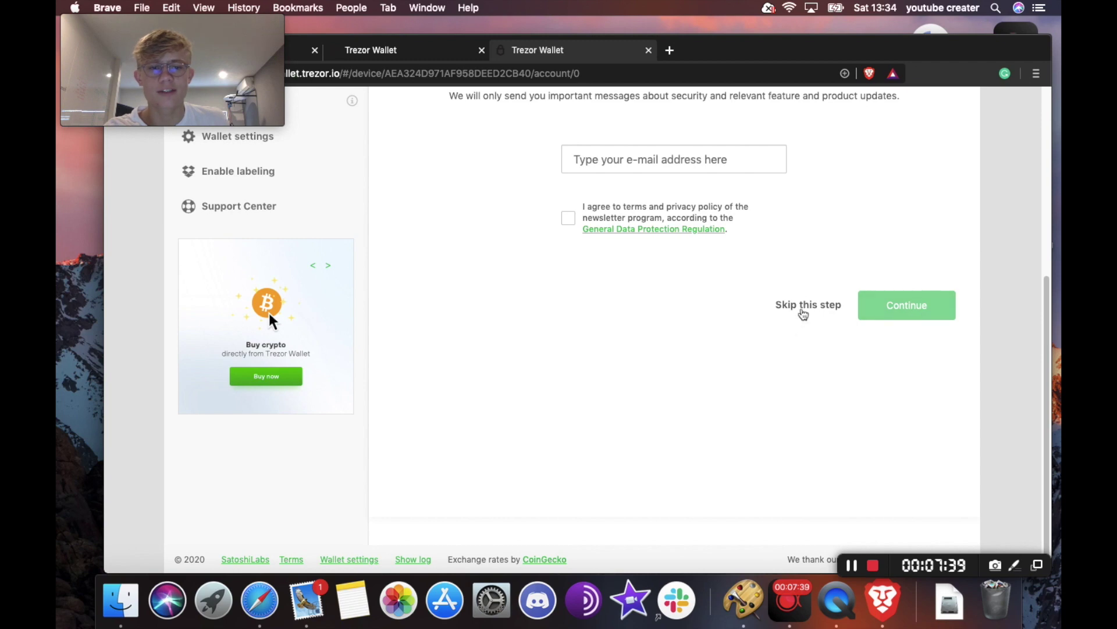
left_click(802, 312)
- Continue past the Follow us step and finish the device setup
scroll(652, 355, "up", 1)
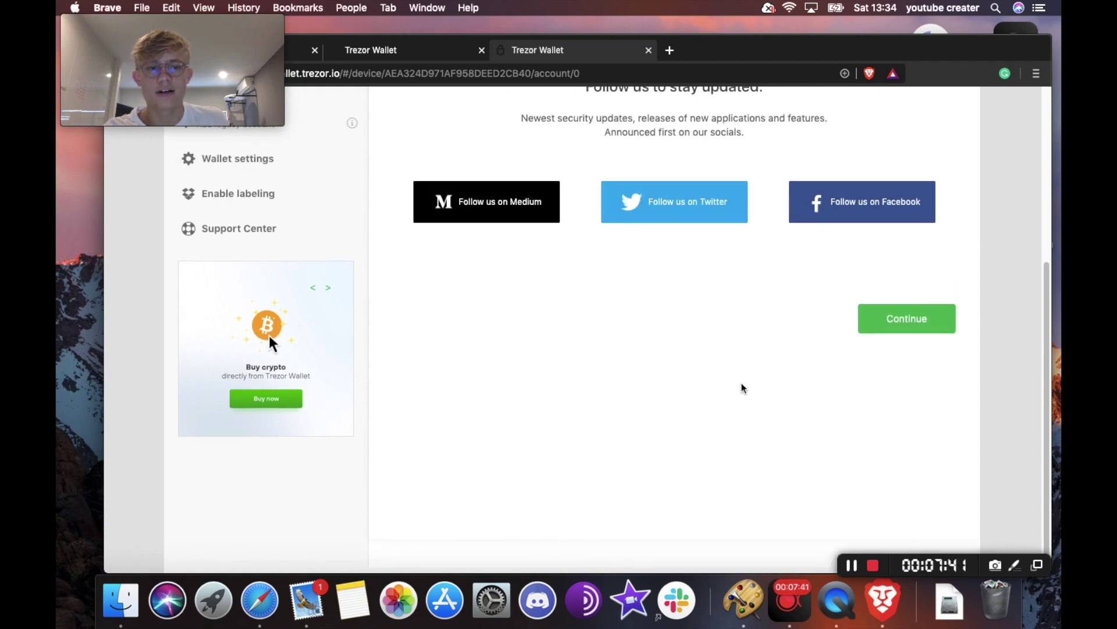
scroll(525, 249, "up", 5)
scroll(754, 403, "down", 4)
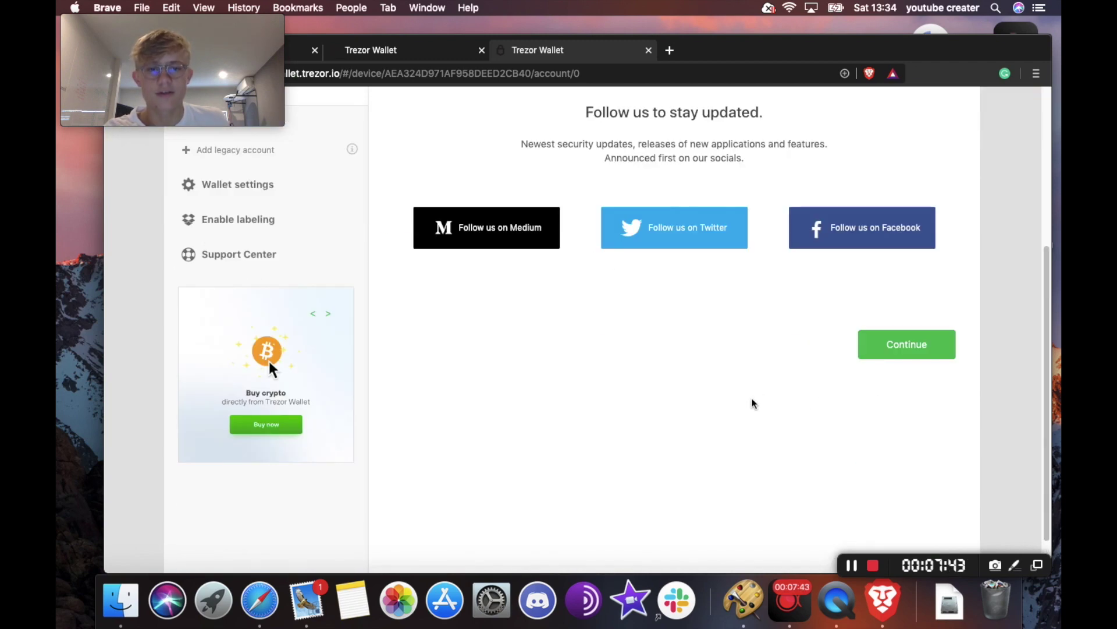
left_click(933, 357)
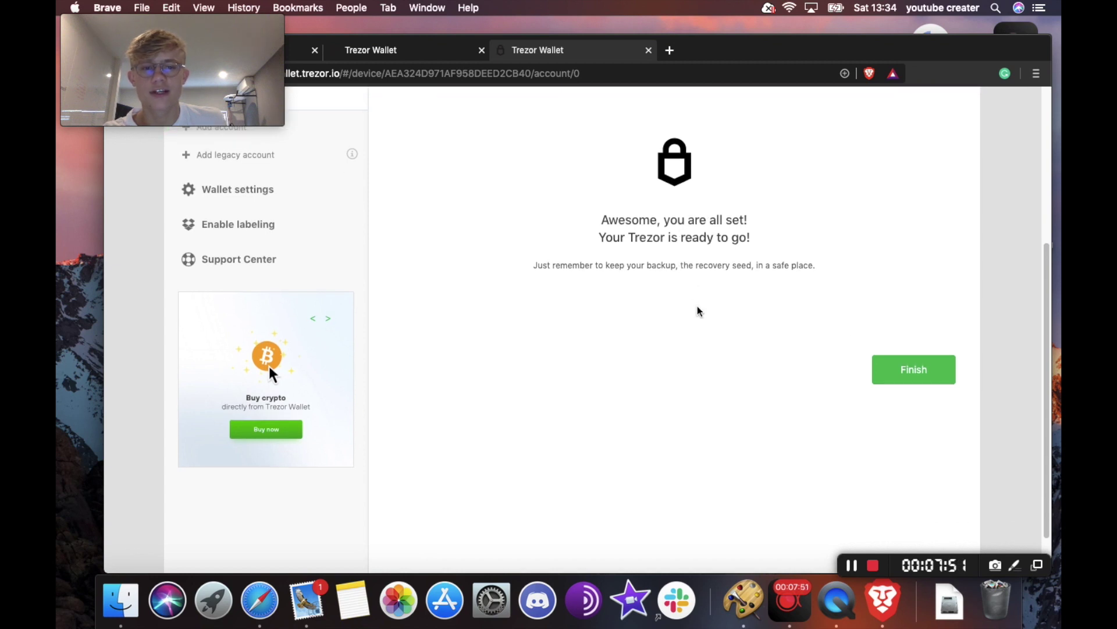
left_click(917, 401)
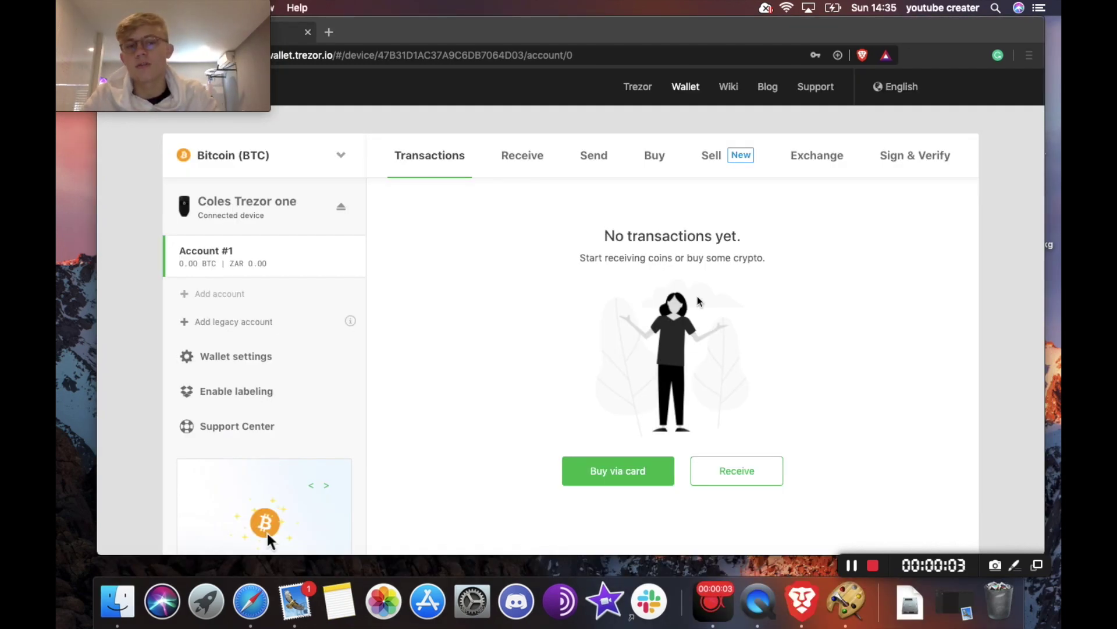
- Open the device's Homescreen settings and browse the image gallery
left_click(253, 213)
left_click(253, 211)
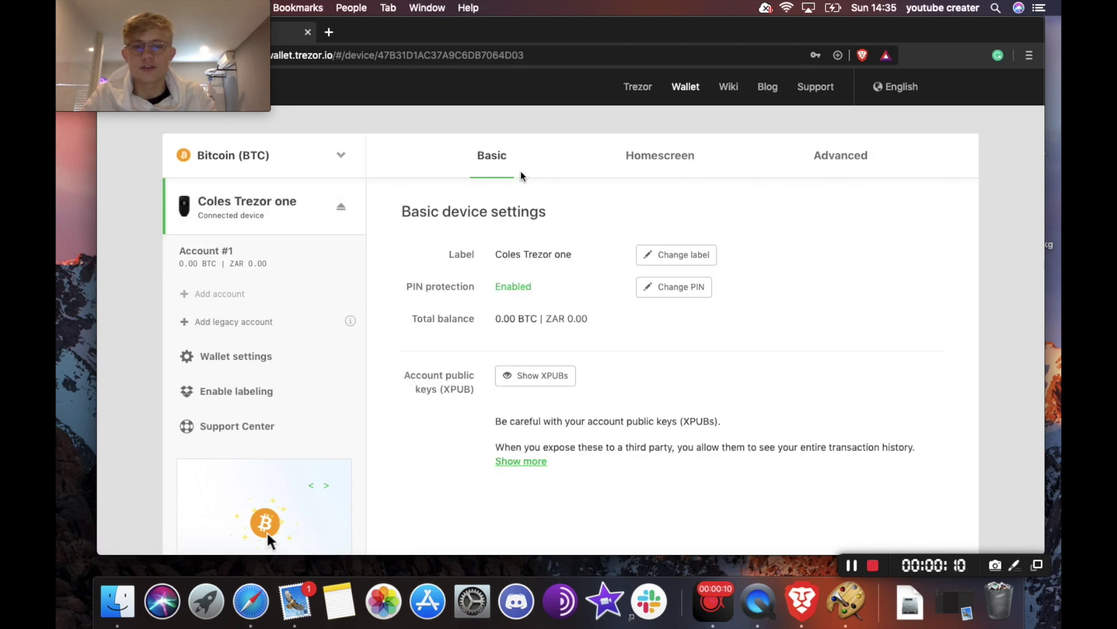
left_click(664, 158)
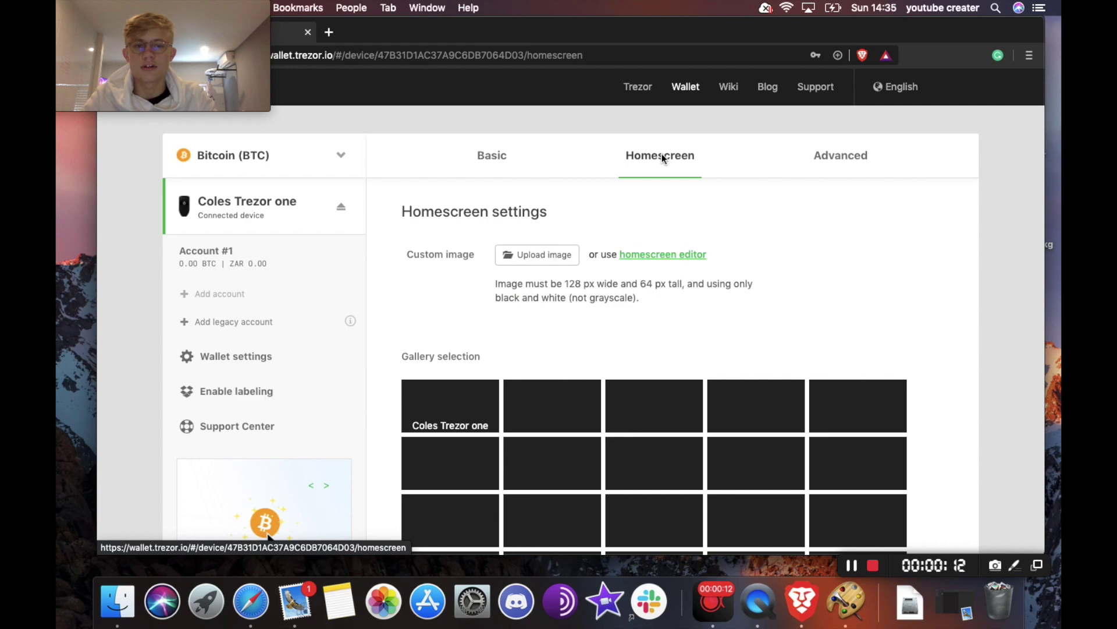
scroll(677, 301, "down", 3)
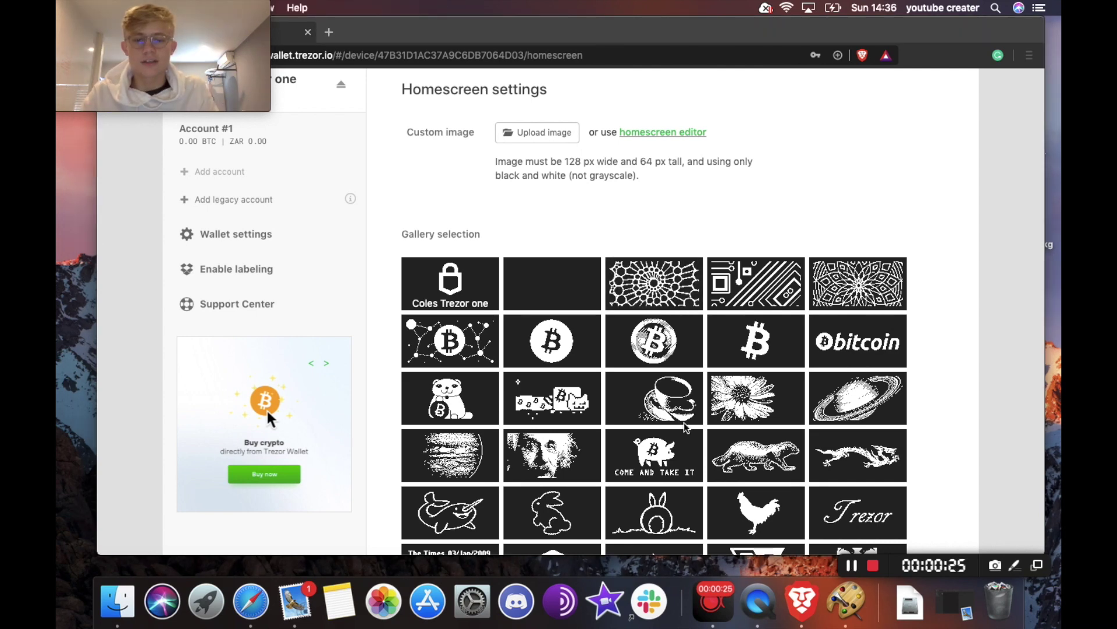
scroll(554, 435, "down", 5)
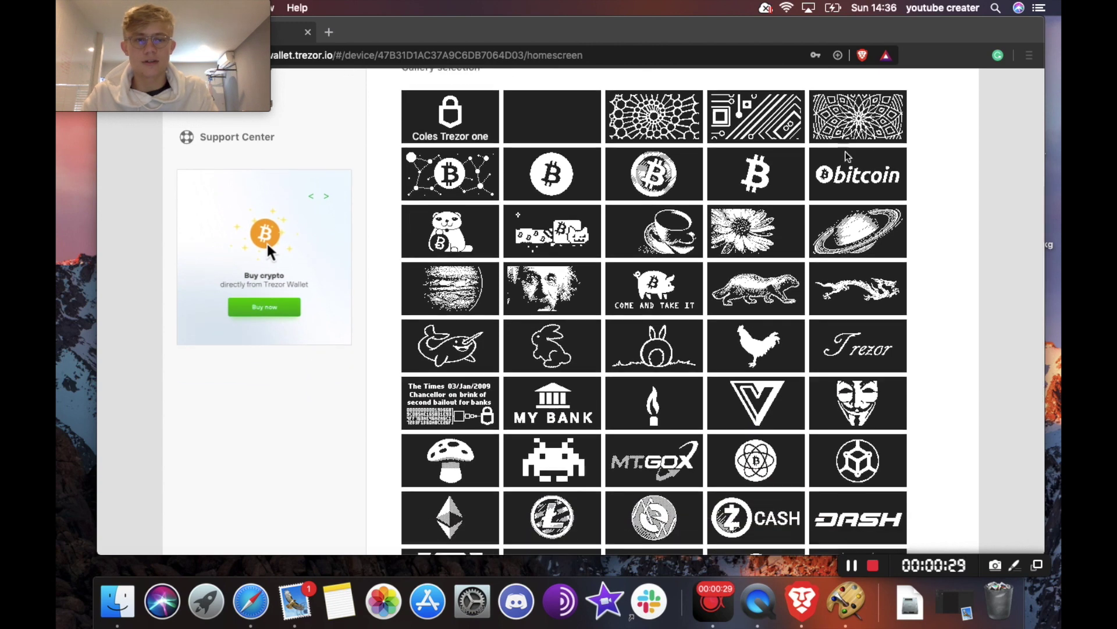
- Set the bitcoin logo image as the Trezor homescreen and check the success message
left_click(899, 180)
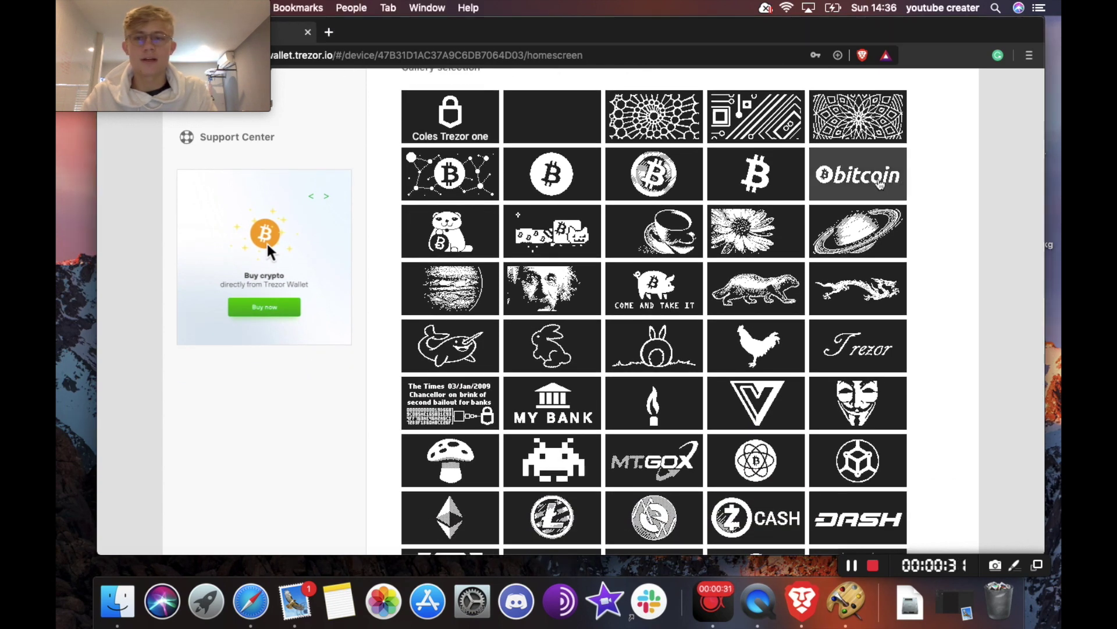
scroll(815, 163, "up", 10)
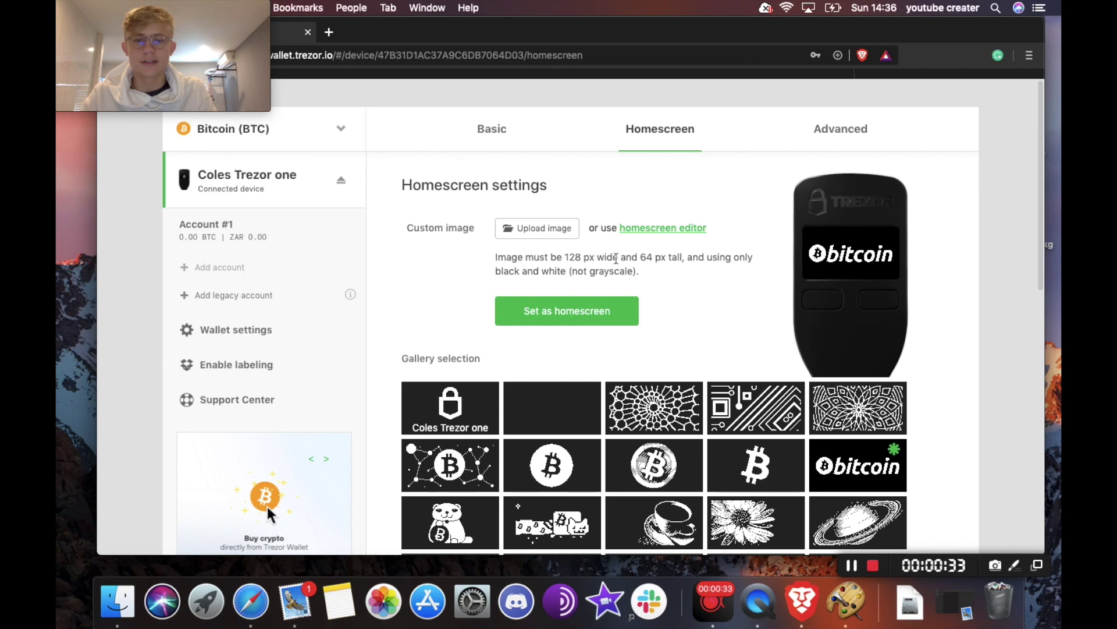
left_click(587, 312)
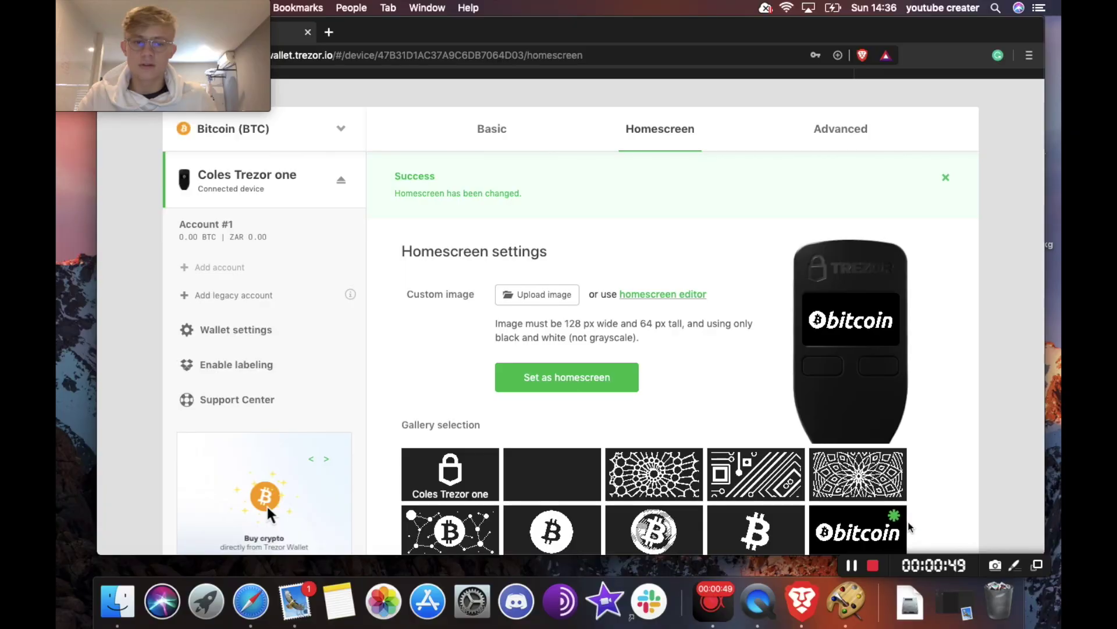
scroll(735, 401, "down", 5)
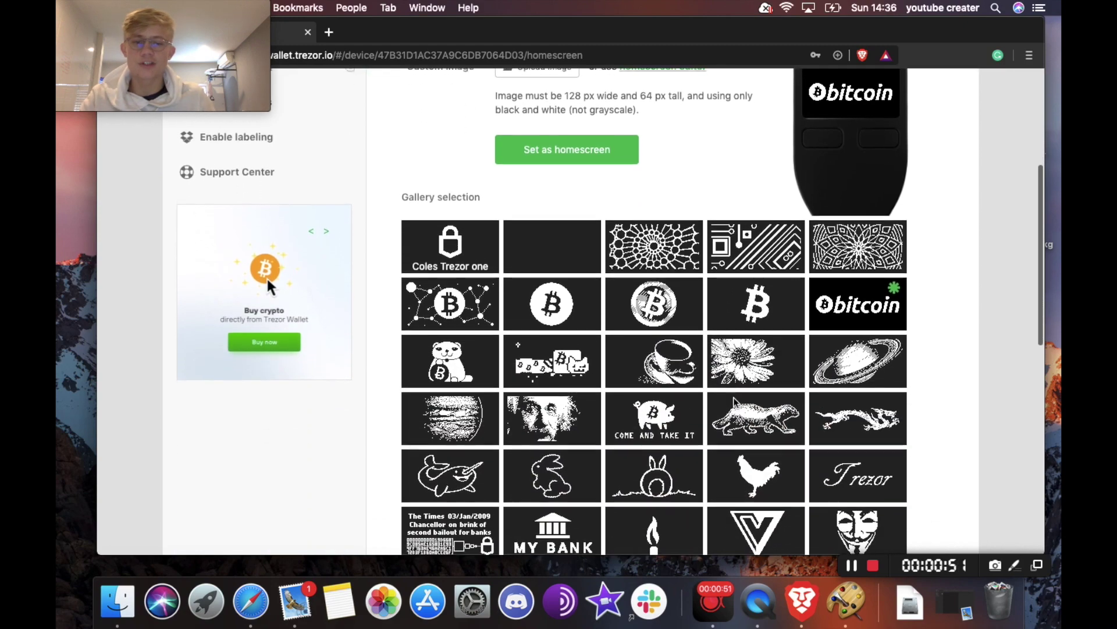
scroll(734, 401, "down", 7)
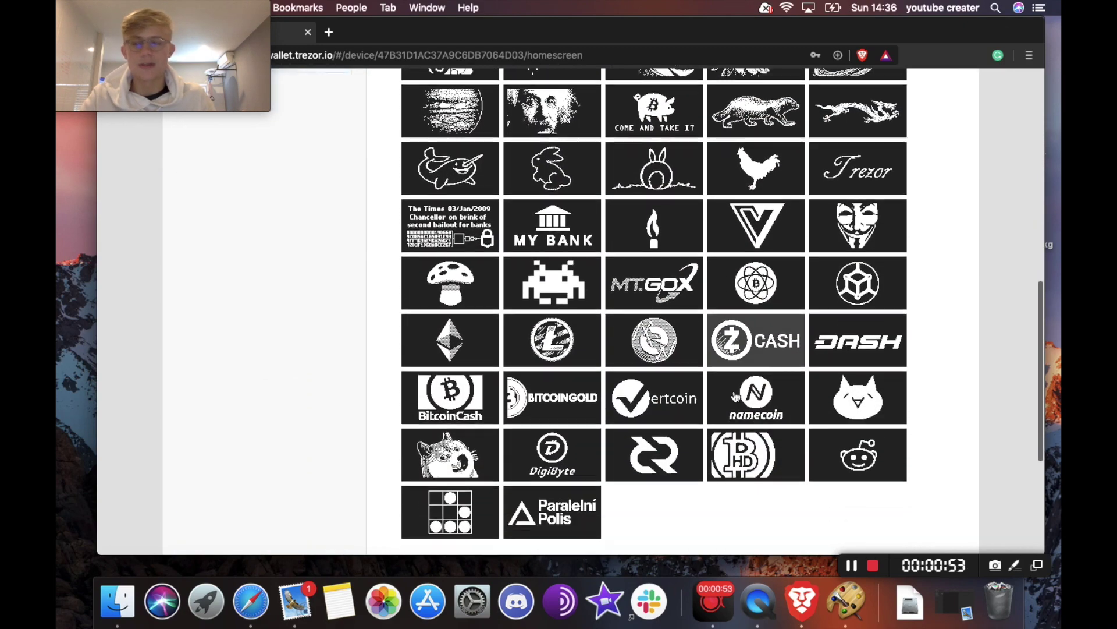
scroll(735, 396, "up", 10)
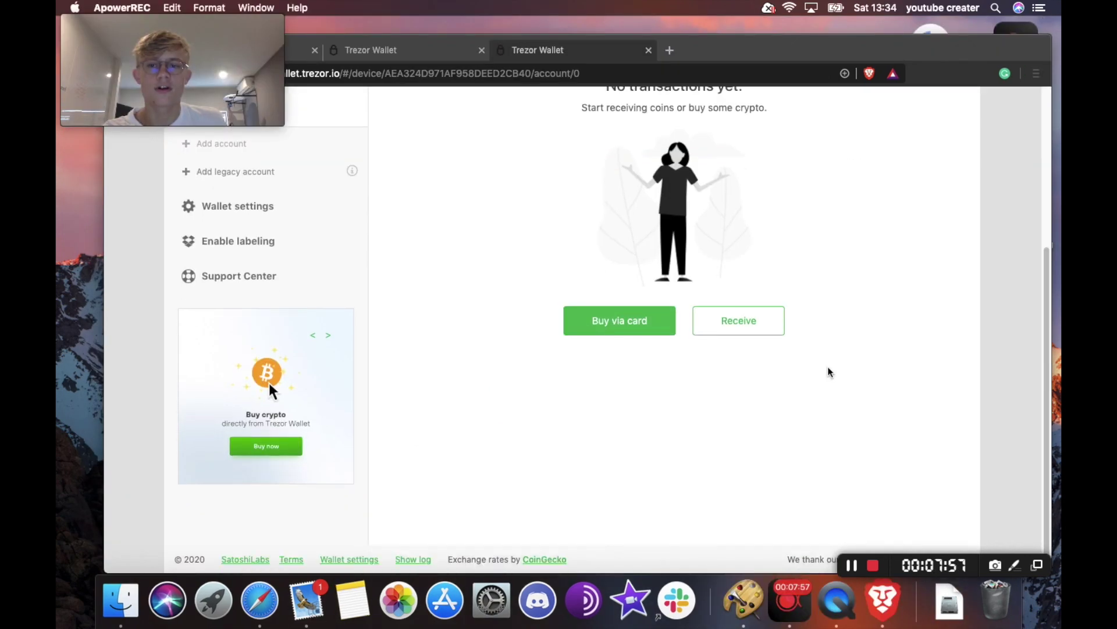
scroll(829, 370, "up", 5)
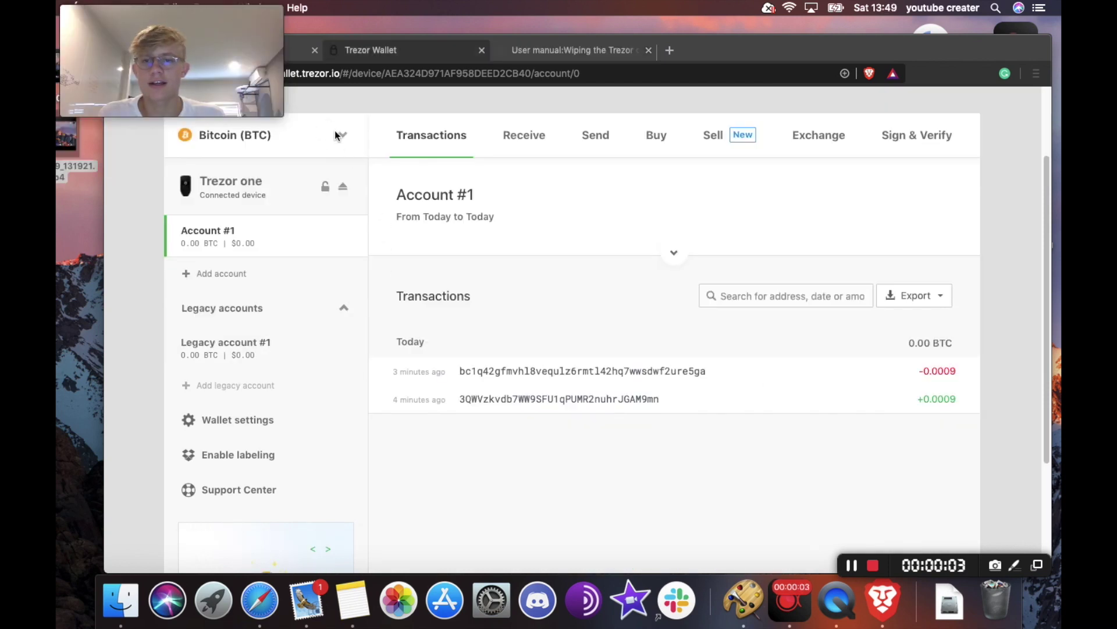
- Open the Bitcoin (BTC) coin dropdown and scroll the supported coins down to Tezos (XTZ)
left_click(343, 139)
left_click(343, 139)
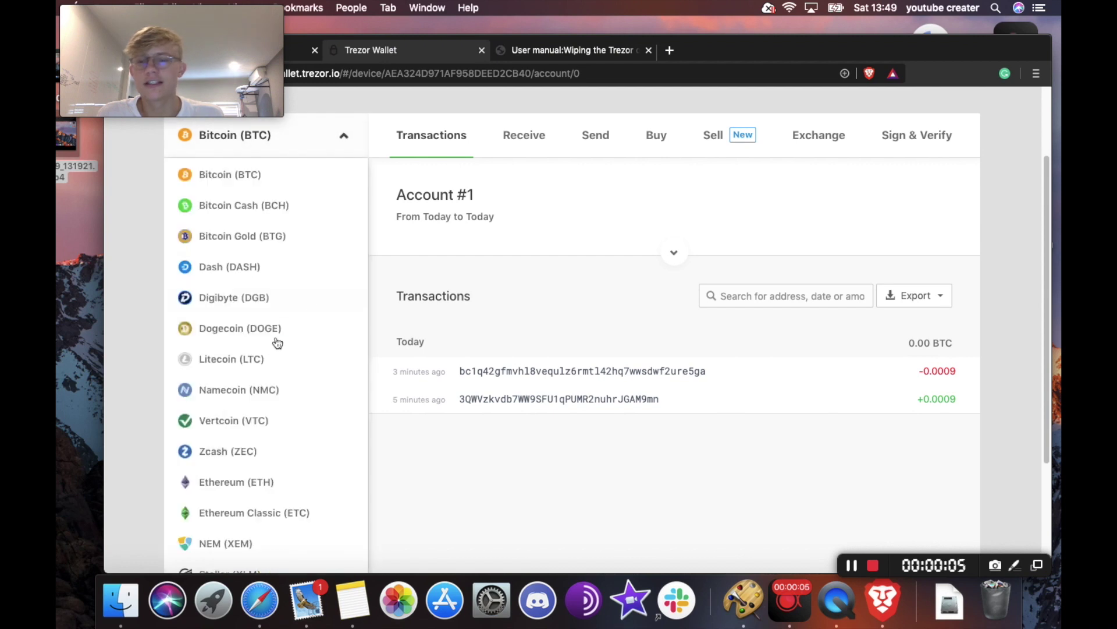
scroll(276, 314, "up", 3)
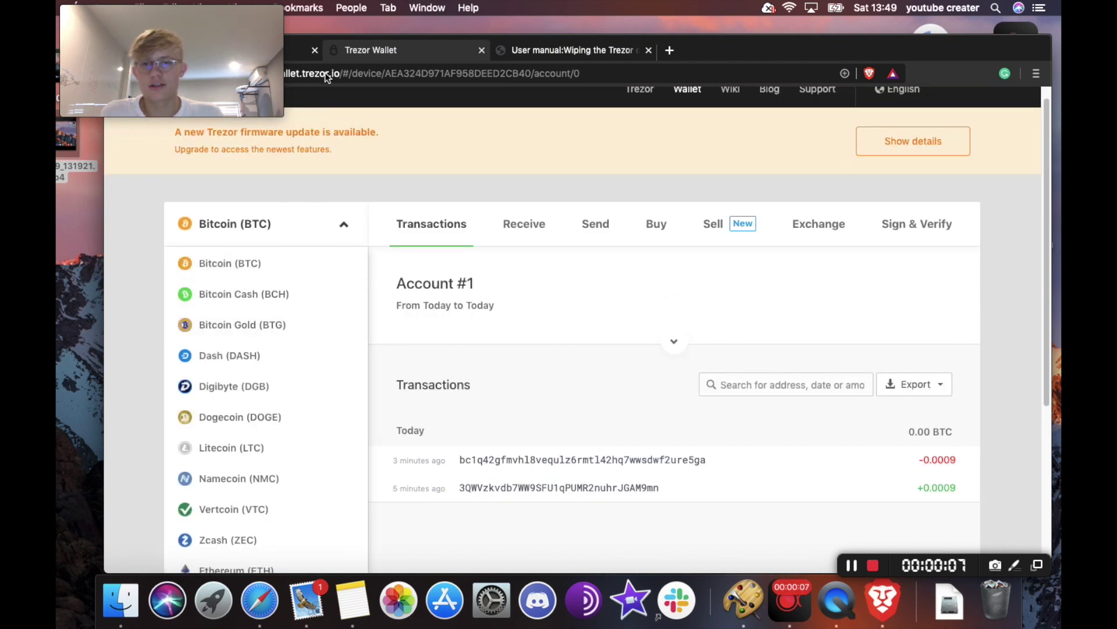
scroll(269, 347, "down", 5)
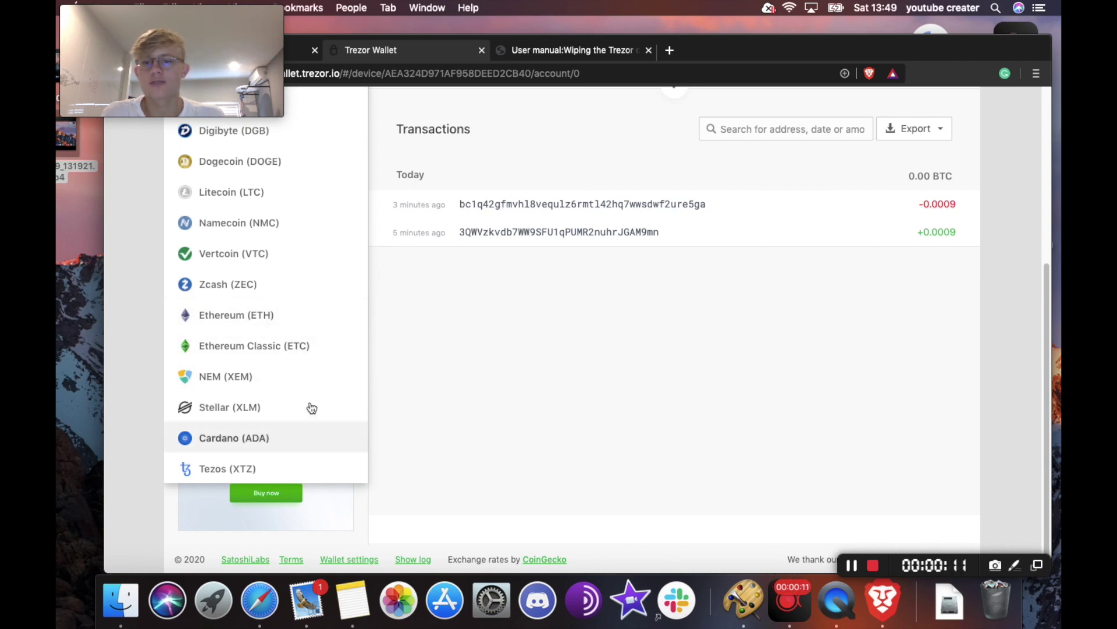
scroll(349, 326, "up", 2)
scroll(582, 192, "up", 3)
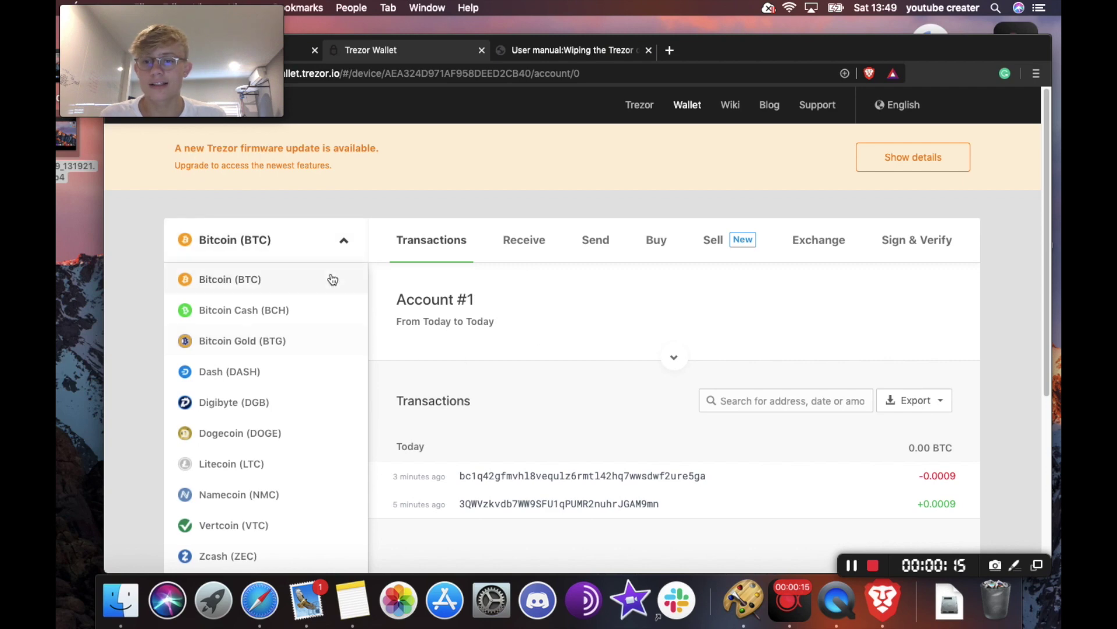
scroll(314, 384, "down", 5)
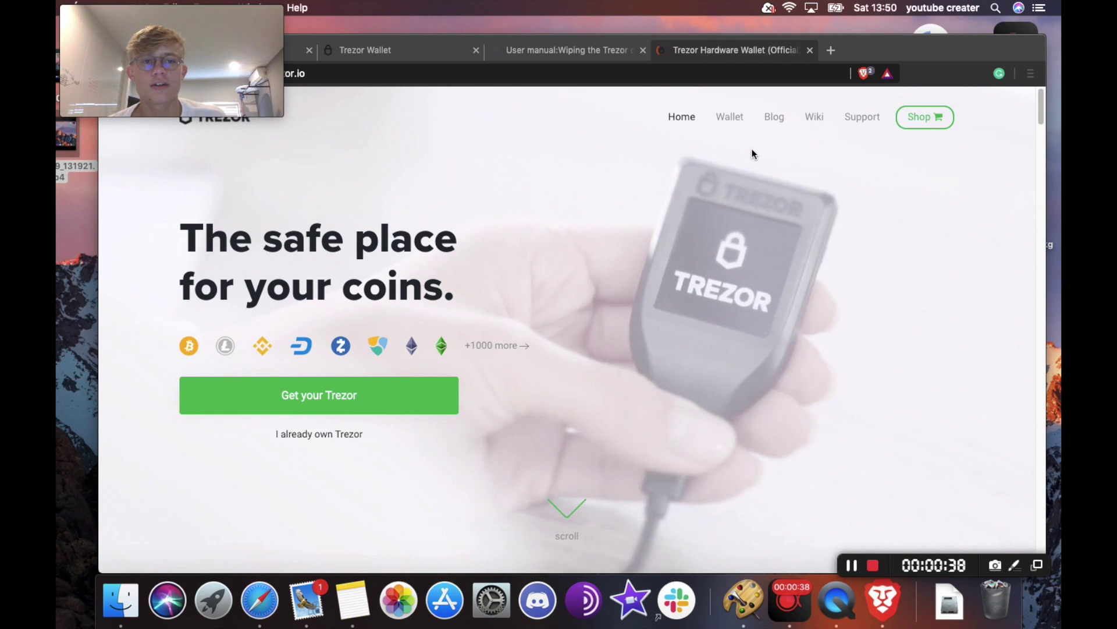
- Scroll trezor.io to the Trezor One vs Model T comparison and open the supported coins list
scroll(525, 433, "down", 1)
scroll(675, 280, "down", 9)
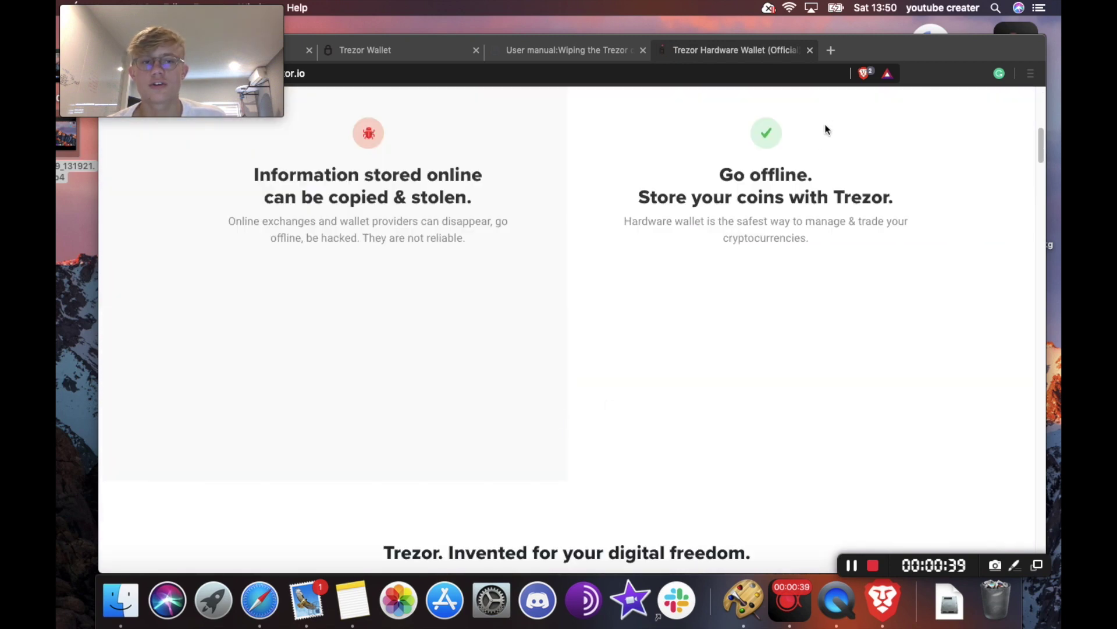
scroll(906, 294, "up", 10)
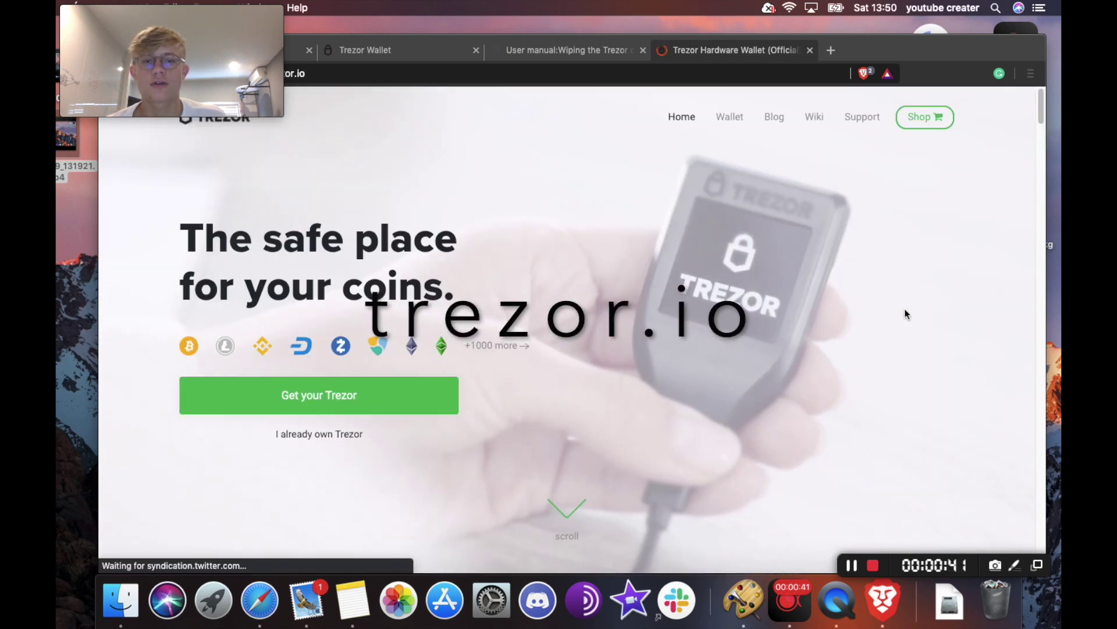
scroll(905, 311, "down", 15)
scroll(900, 300, "down", 20)
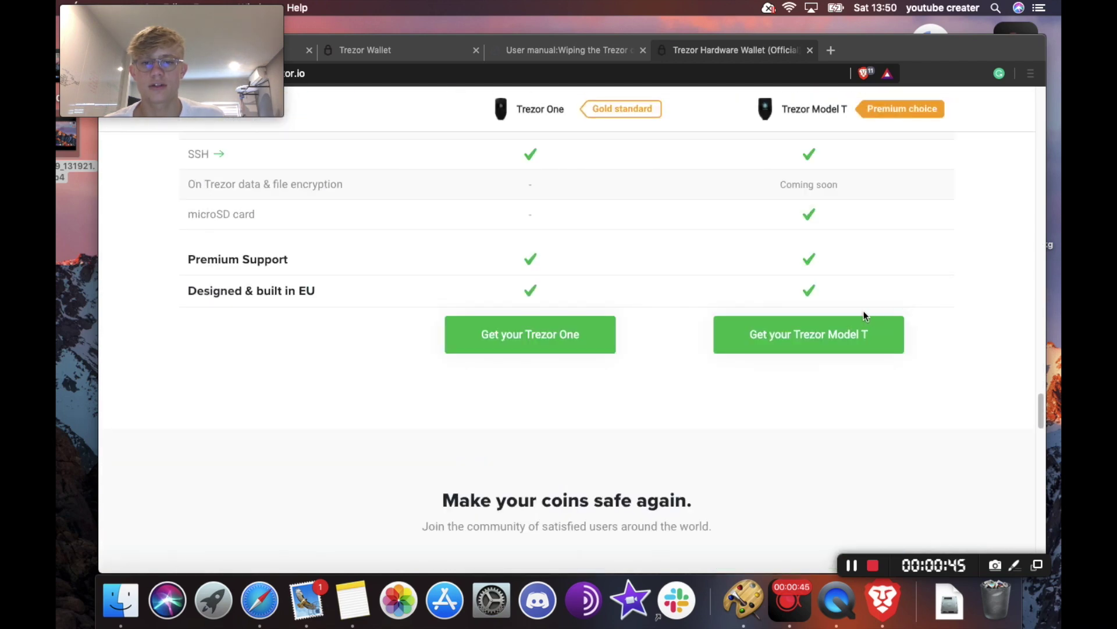
scroll(707, 297, "up", 10)
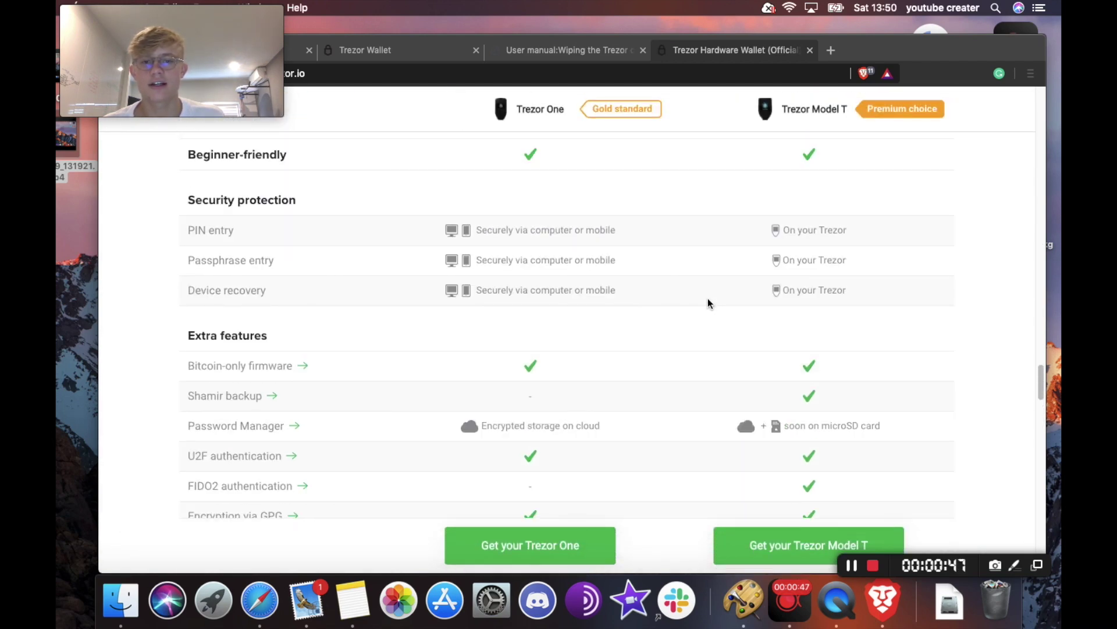
scroll(708, 301, "up", 1)
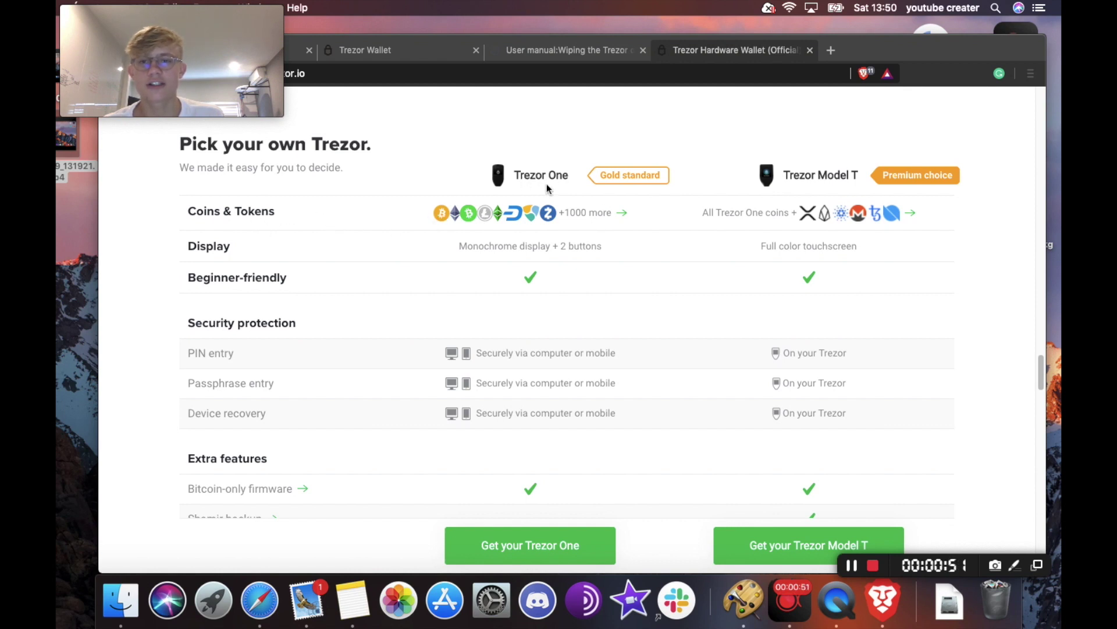
left_click(620, 213)
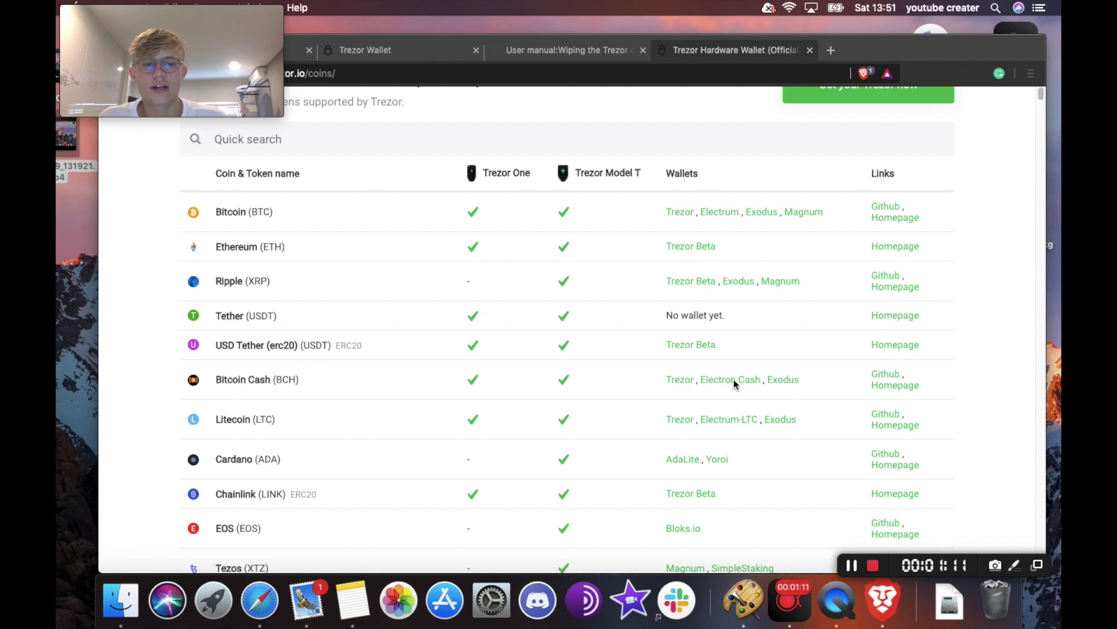
- Scroll through the supported coins table on trezor.io/coins
scroll(781, 373, "down", 4)
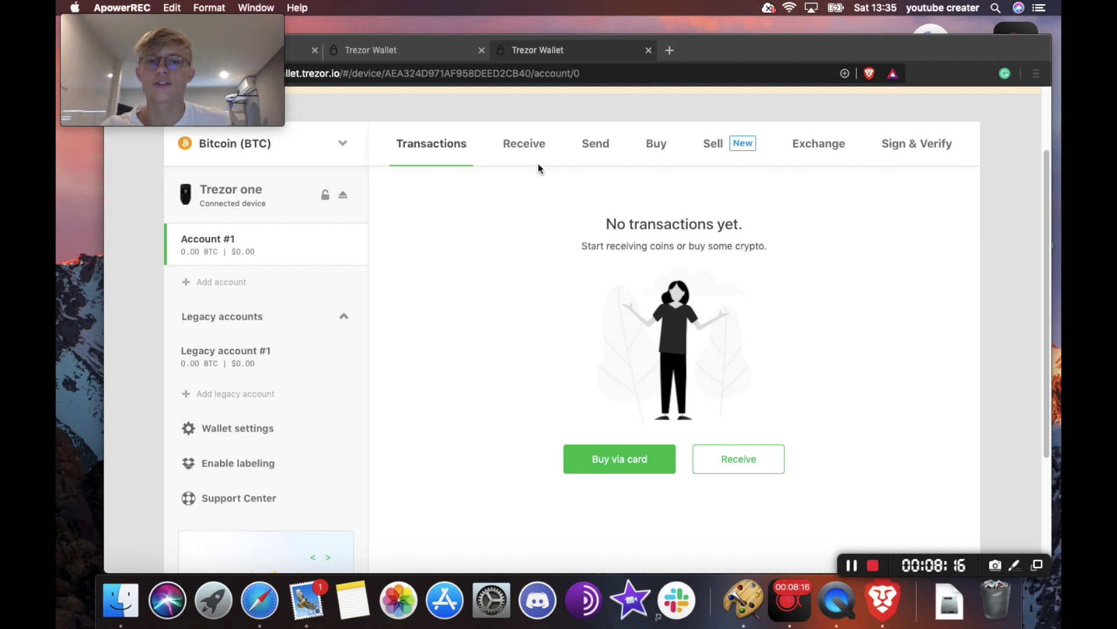
- Show Account #1's full fresh receive address, confirmed on the Trezor, and select it for copying
left_click(528, 161)
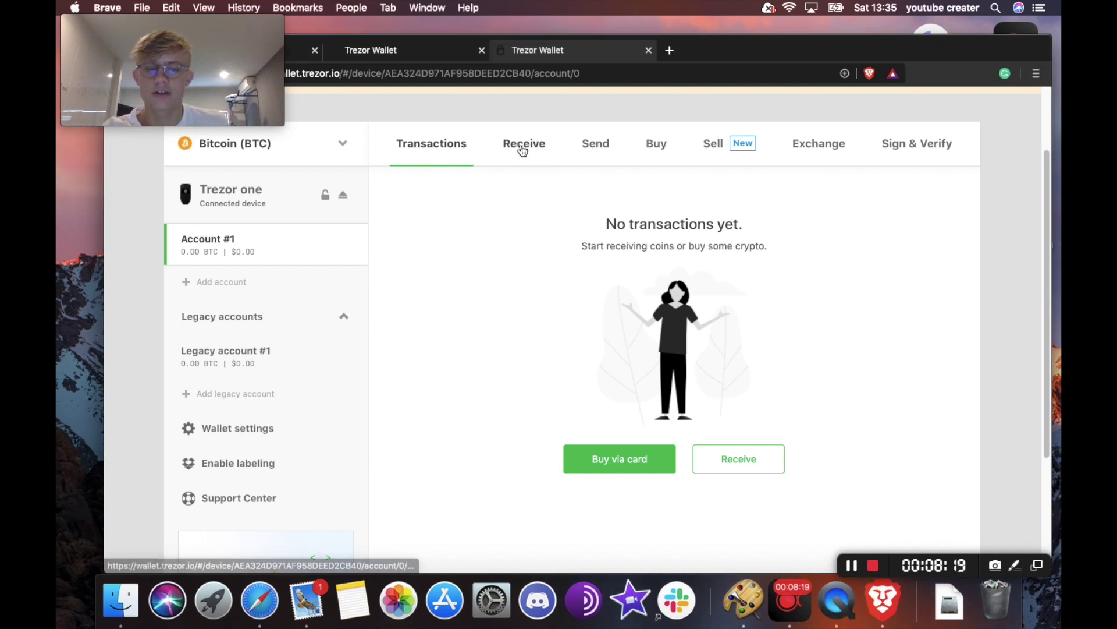
left_click(523, 159)
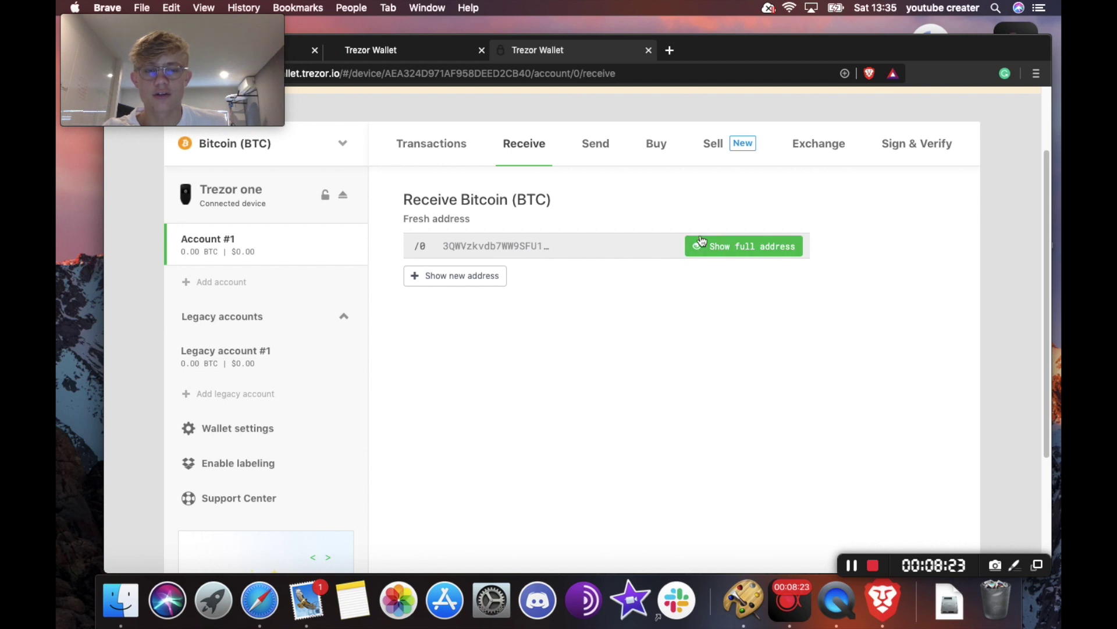
left_click(735, 245)
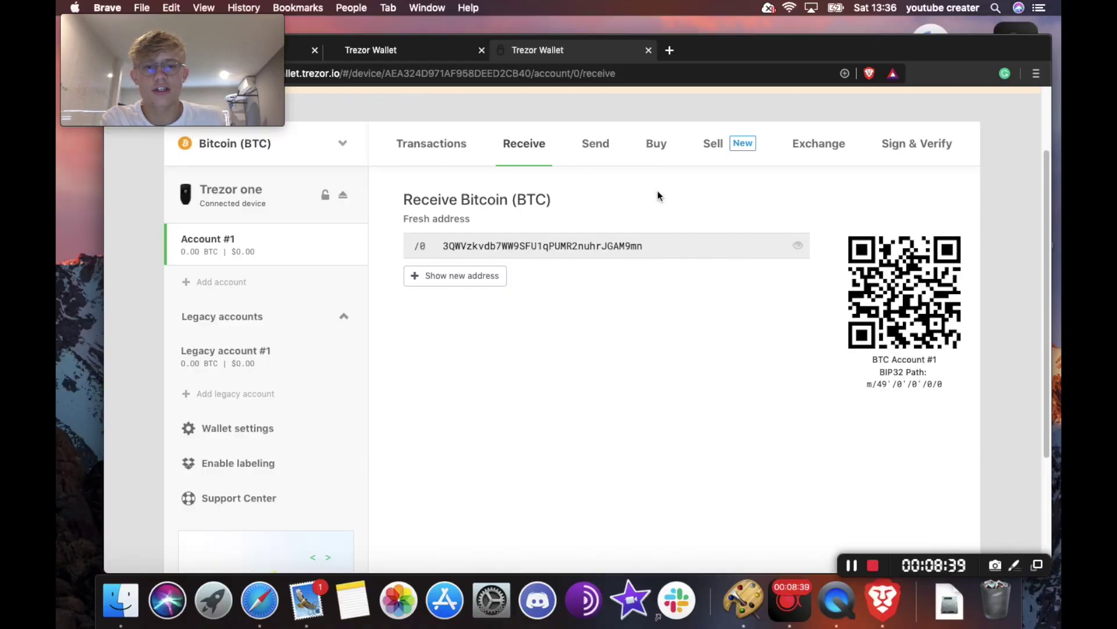
double_click(580, 249)
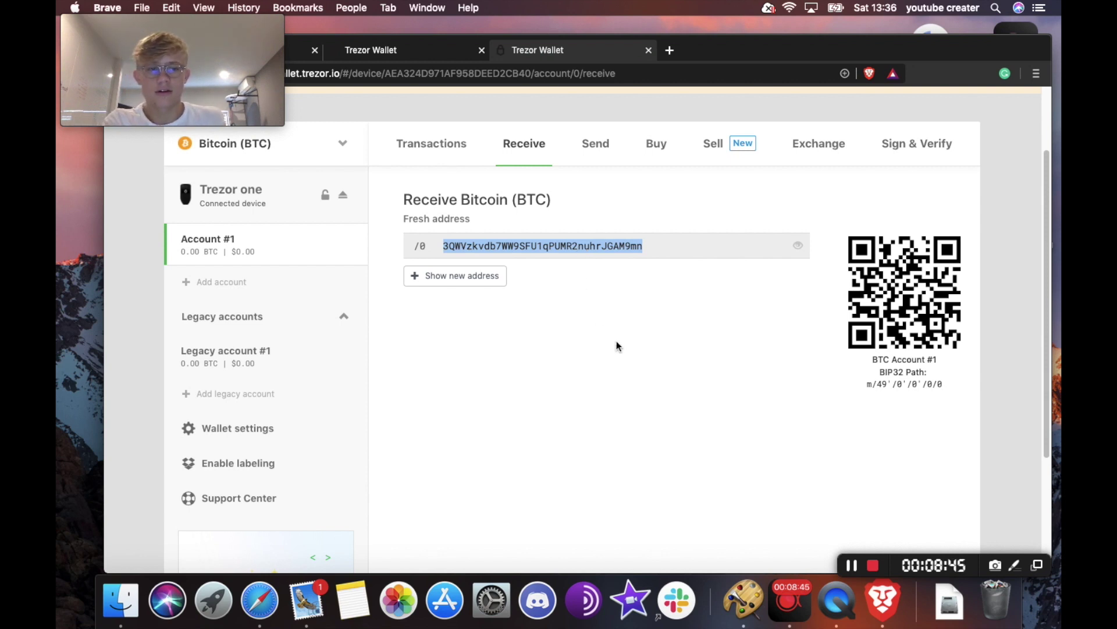
left_click(554, 252)
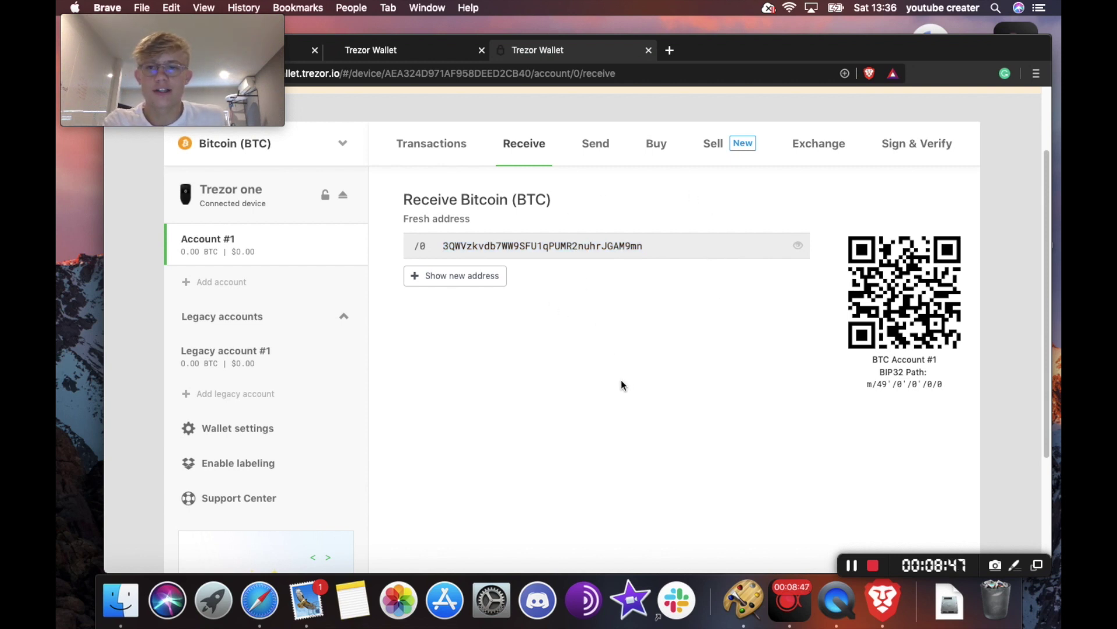
- Wait for the incoming bitcoin and check Account #1's updated 0.0009 BTC ($10.31) balance
left_click(853, 567)
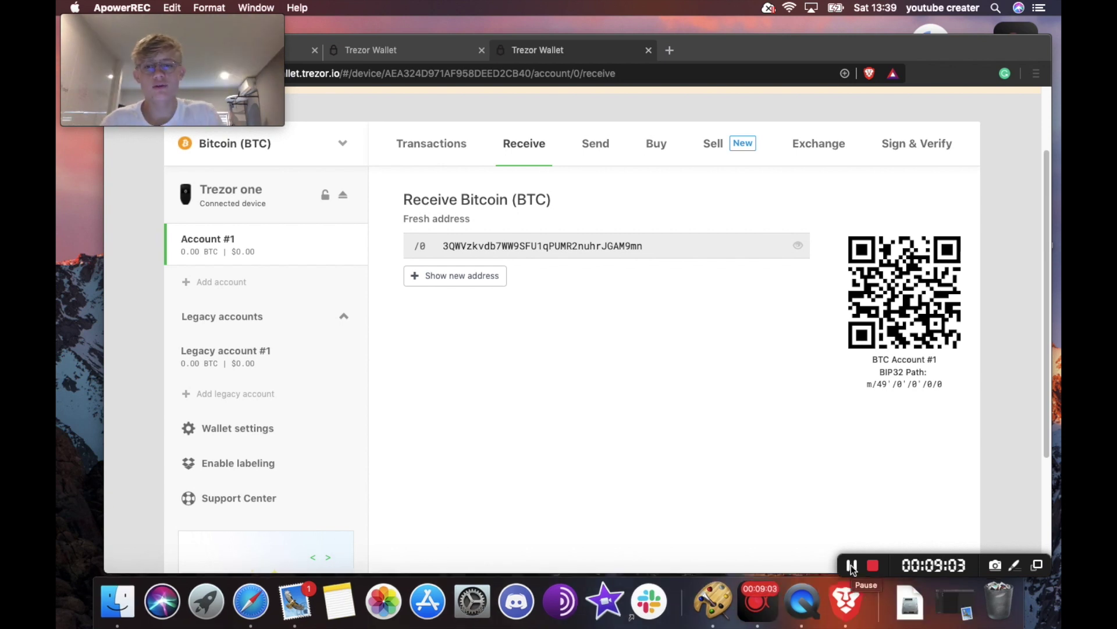
left_click(261, 259)
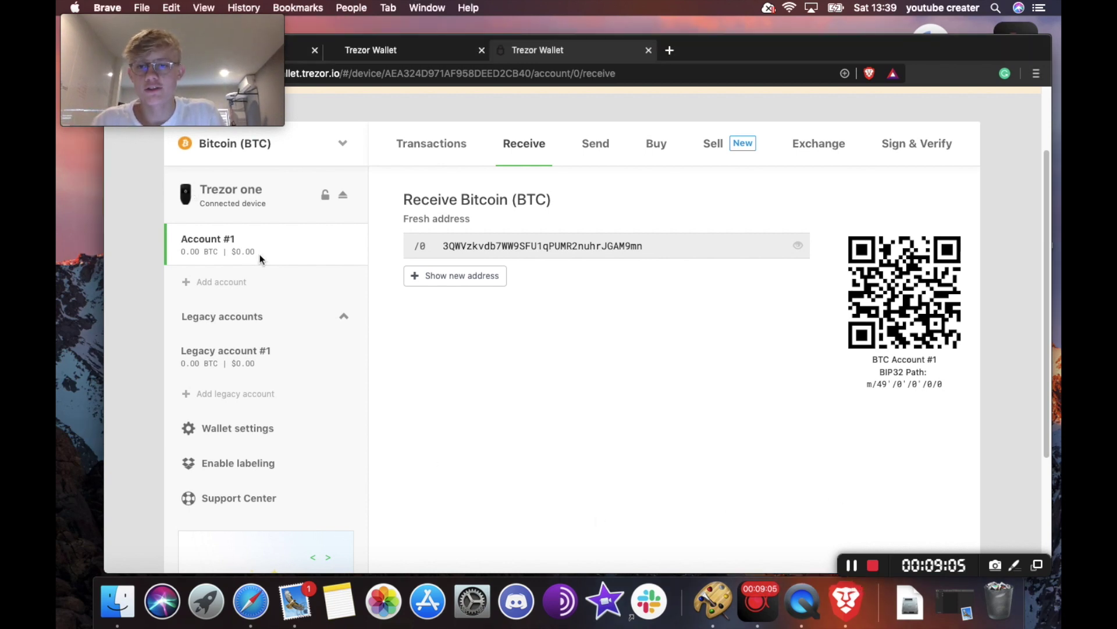
left_click(255, 257)
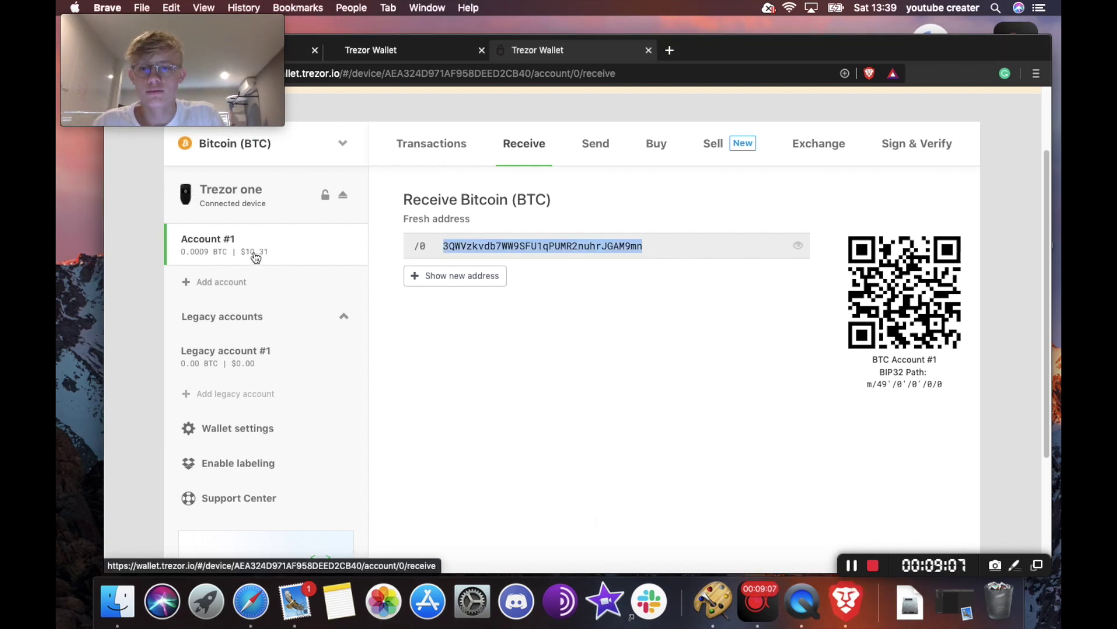
left_click(599, 410)
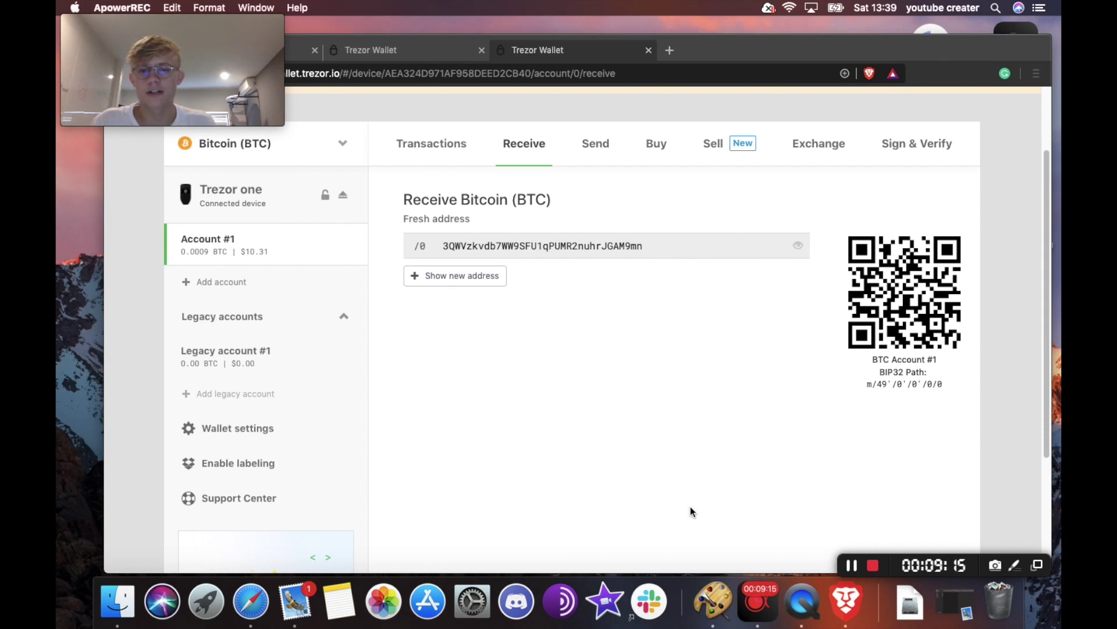
left_click(302, 256)
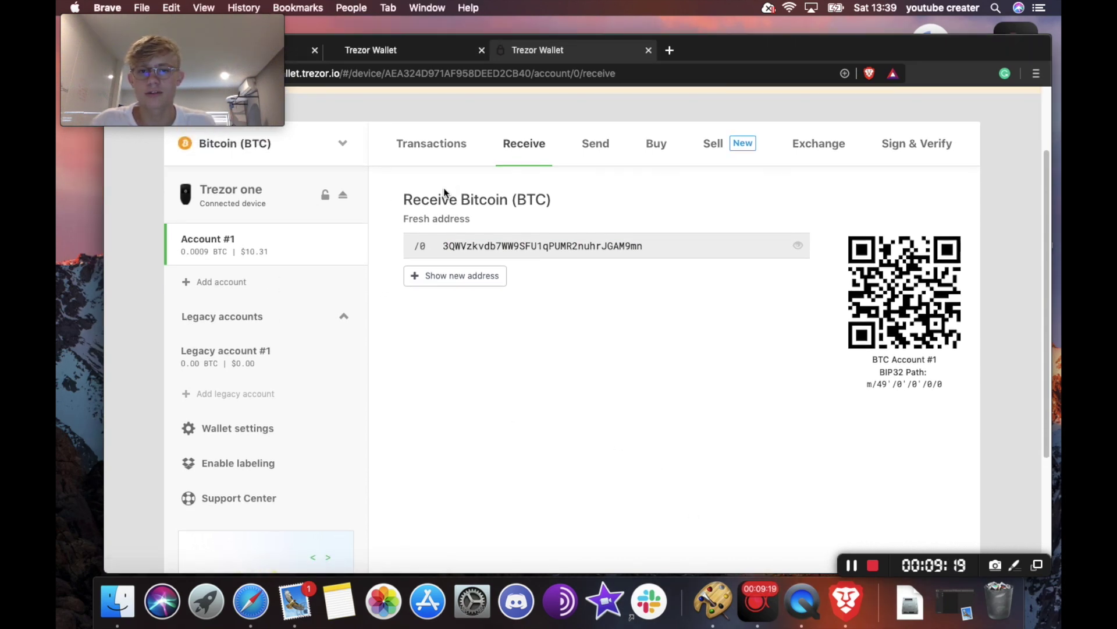
- View Account #1's transactions, showing the unconfirmed +0.0009 BTC incoming entry
left_click(439, 143)
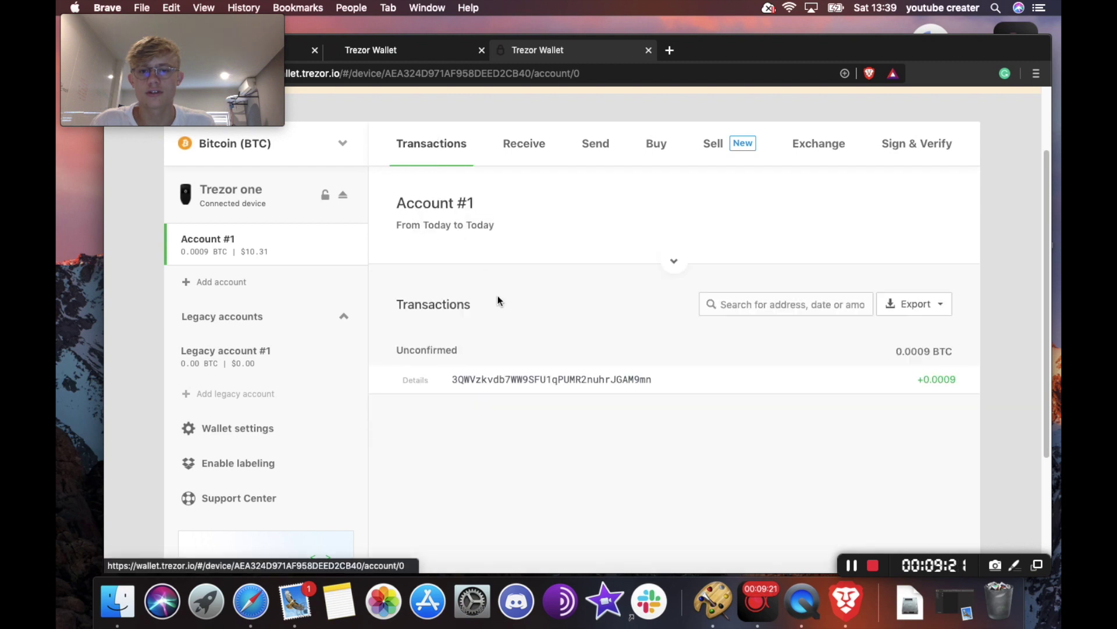
scroll(716, 367, "down", 1)
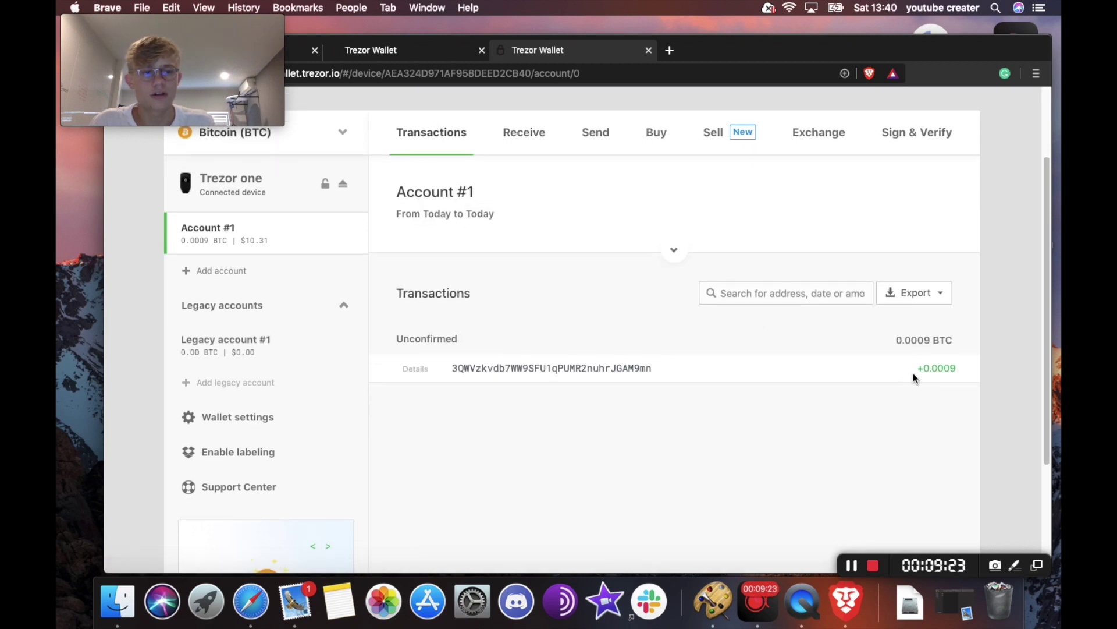
mouse_move(936, 377)
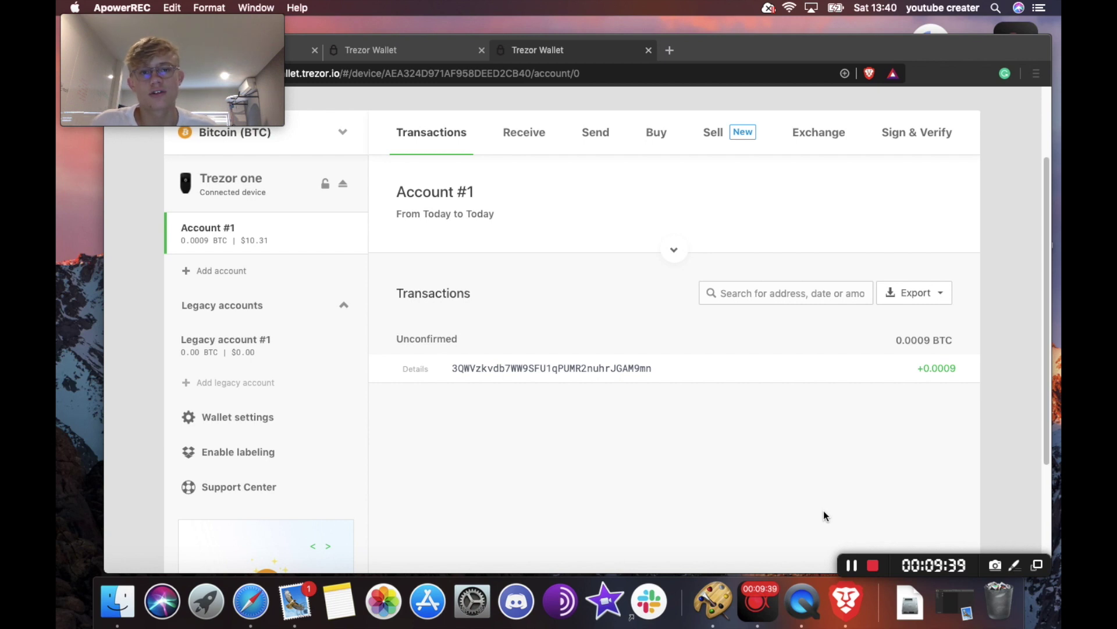
left_click(599, 135)
- Open the Send Bitcoin form and review the fee levels, keeping Normal
left_click(598, 138)
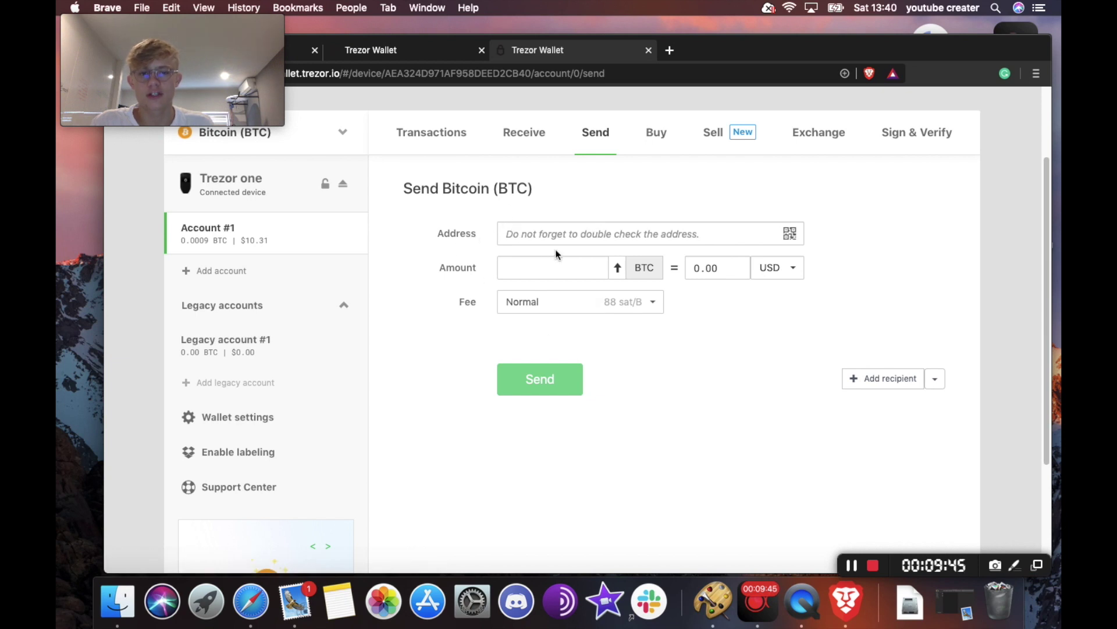
left_click(560, 263)
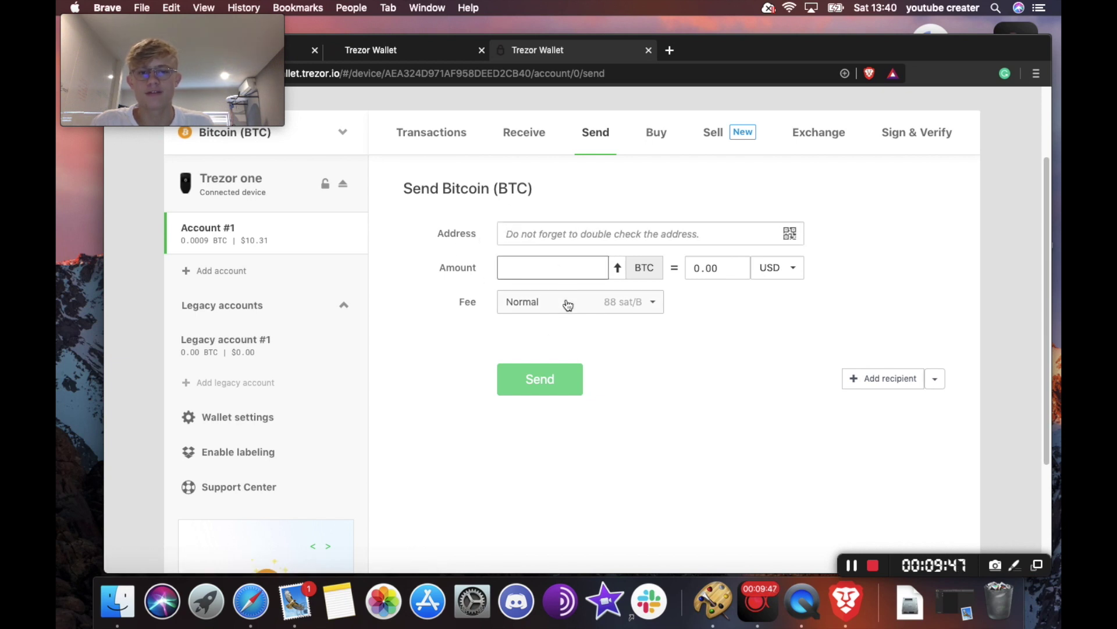
left_click(568, 303)
left_click(553, 234)
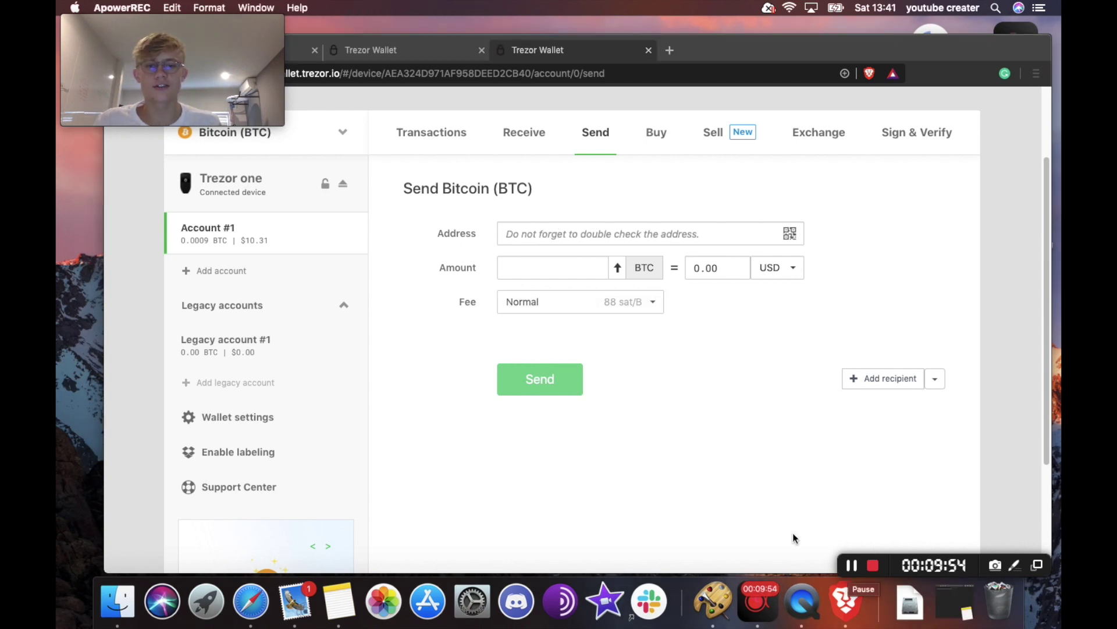
- Copy the recipient address from Notes and paste it into the Send form's Address field
left_click(953, 606)
double_click(389, 154)
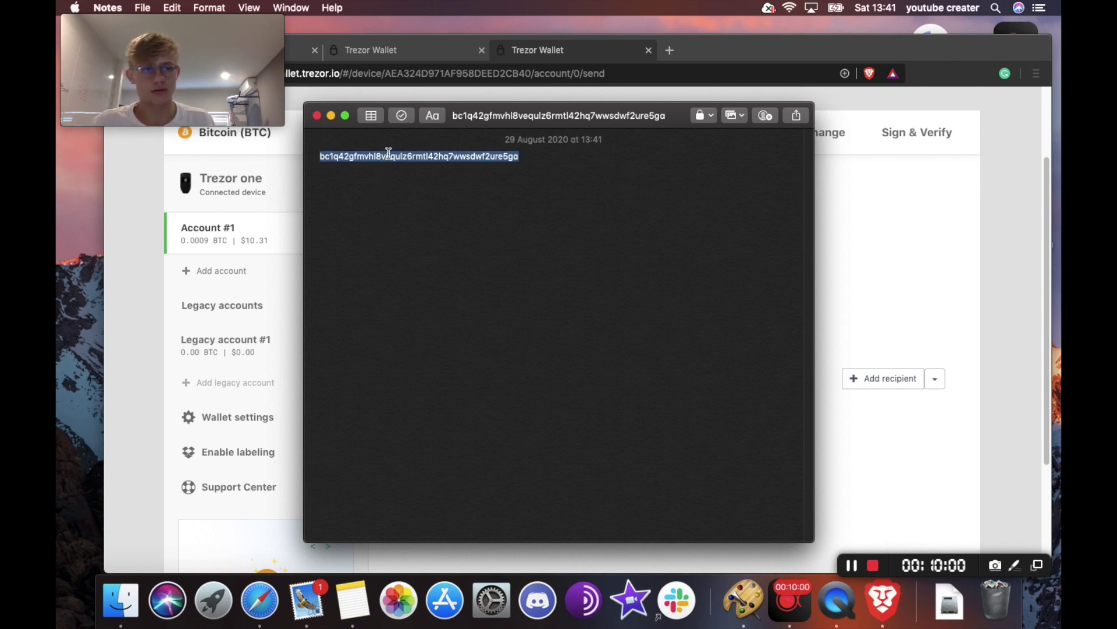
left_click(905, 213)
left_click(649, 231)
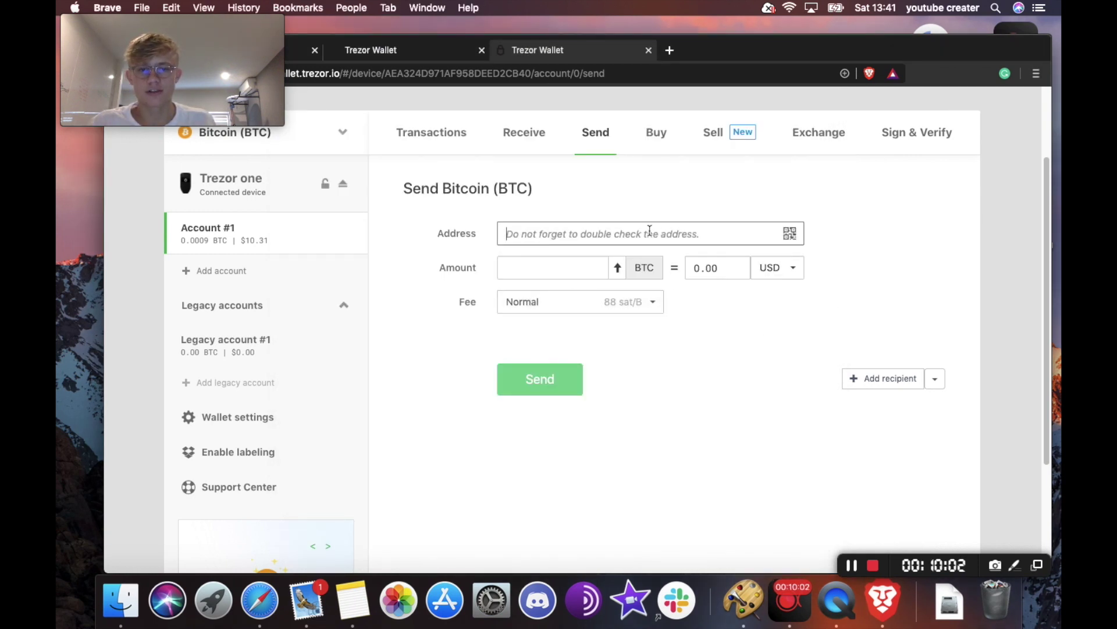
type("bc1q42gfmvhl8vequlz6rmtll2hq7wwsdwf2ure5ga")
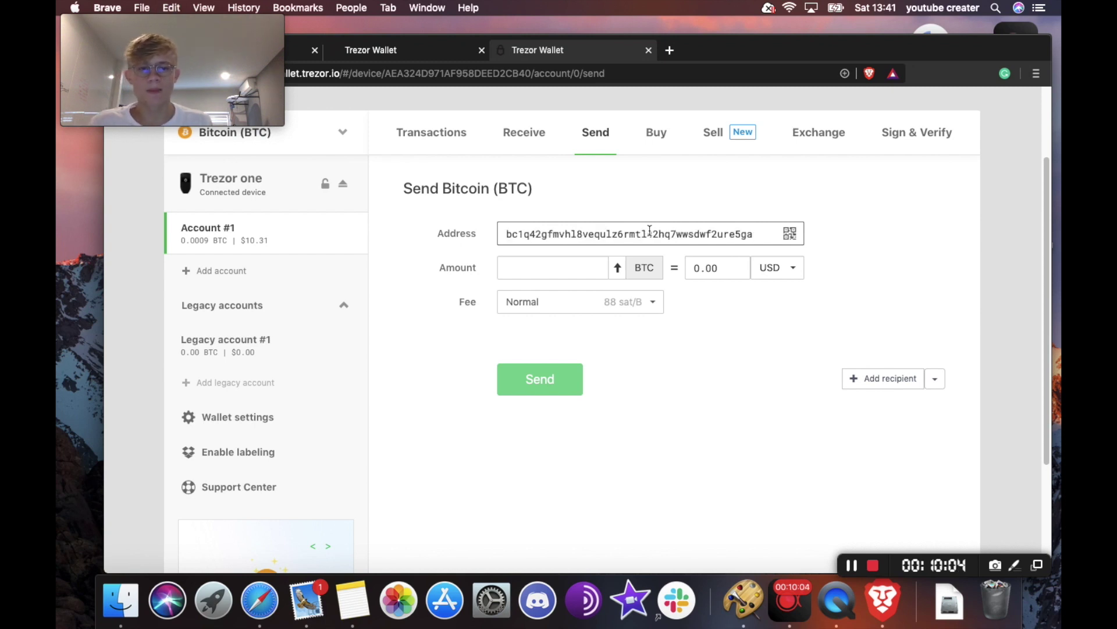
left_click(601, 272)
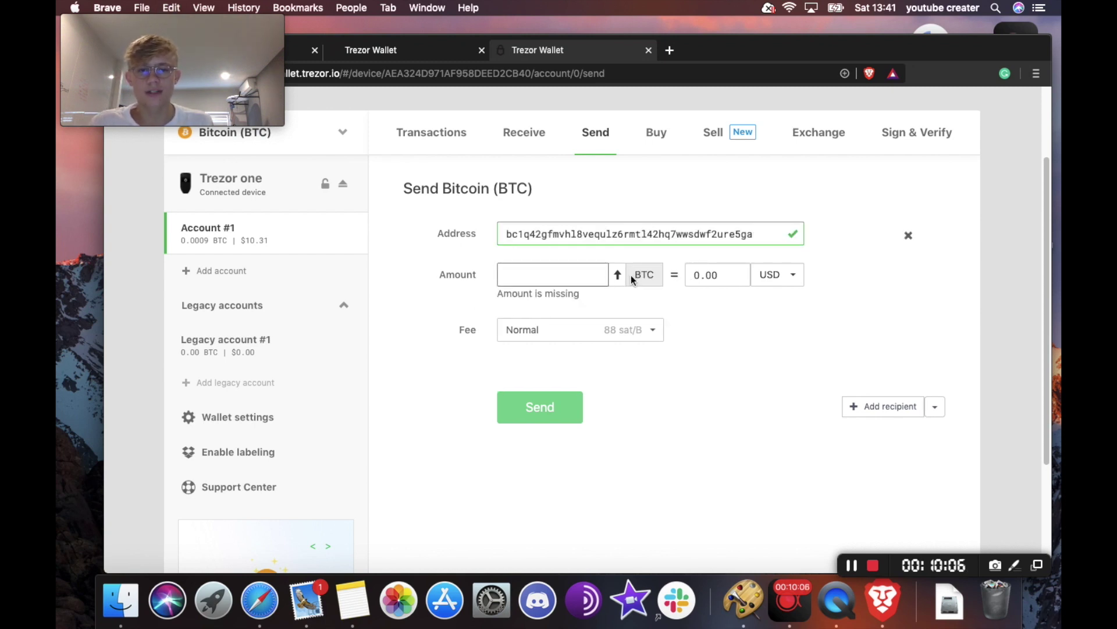
- Fill the amount with the whole balance, show it in ZAR, and choose the Low 2 sat/B fee
left_click(617, 274)
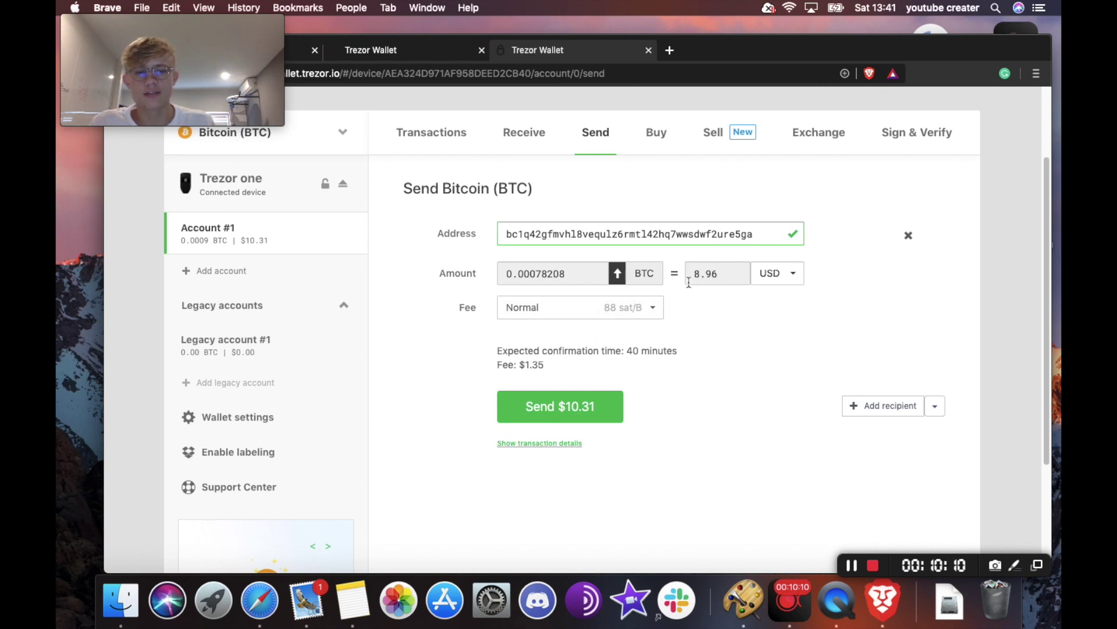
left_click(783, 274)
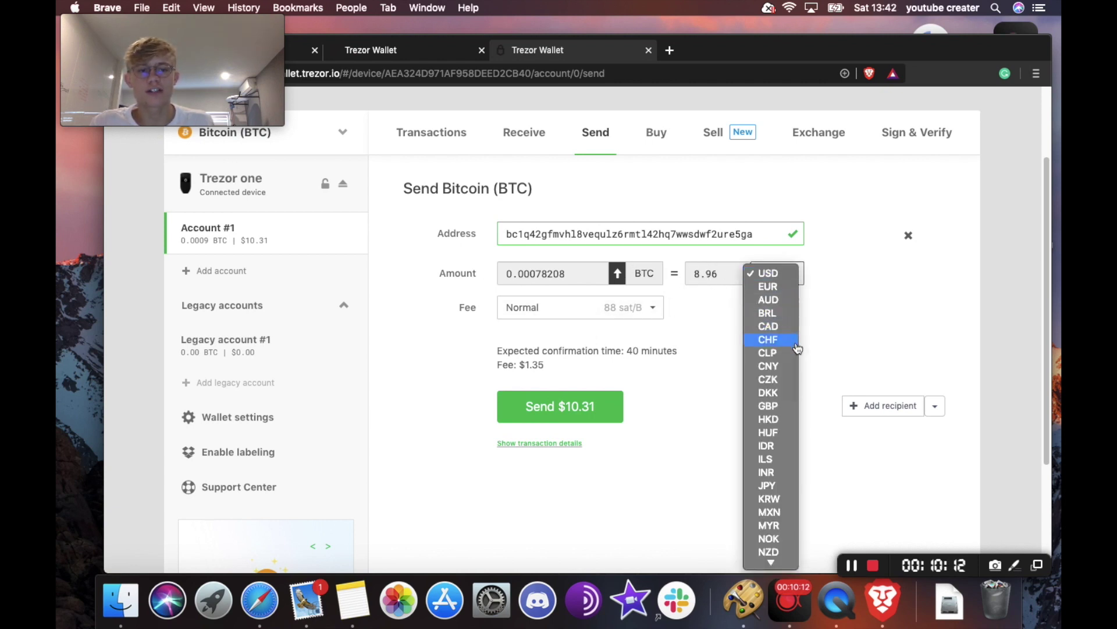
scroll(788, 474, "down", 3)
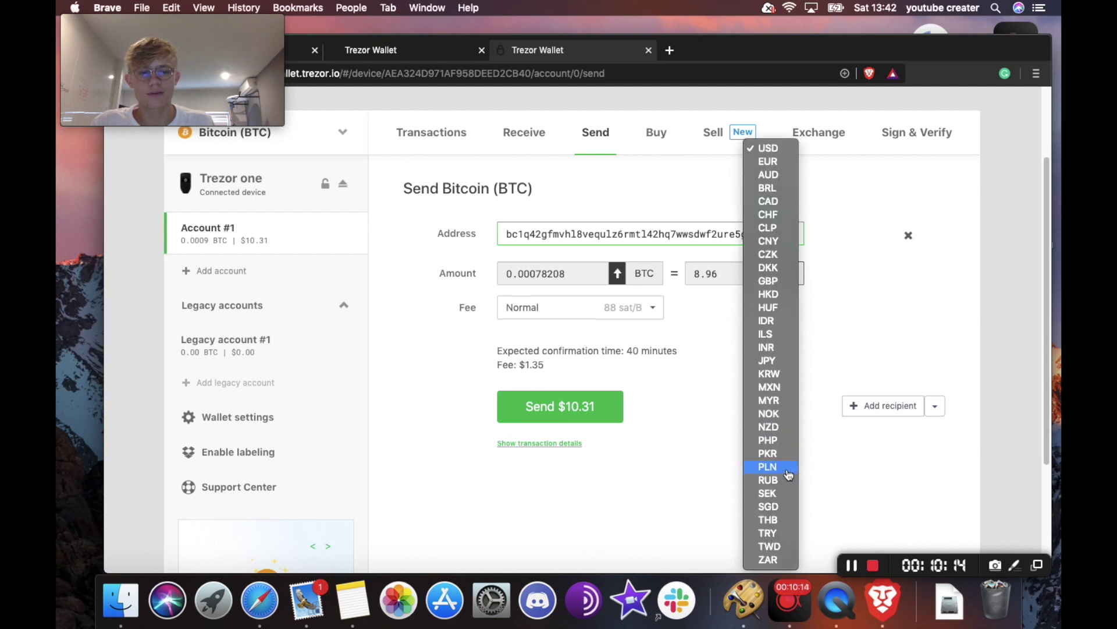
left_click(782, 562)
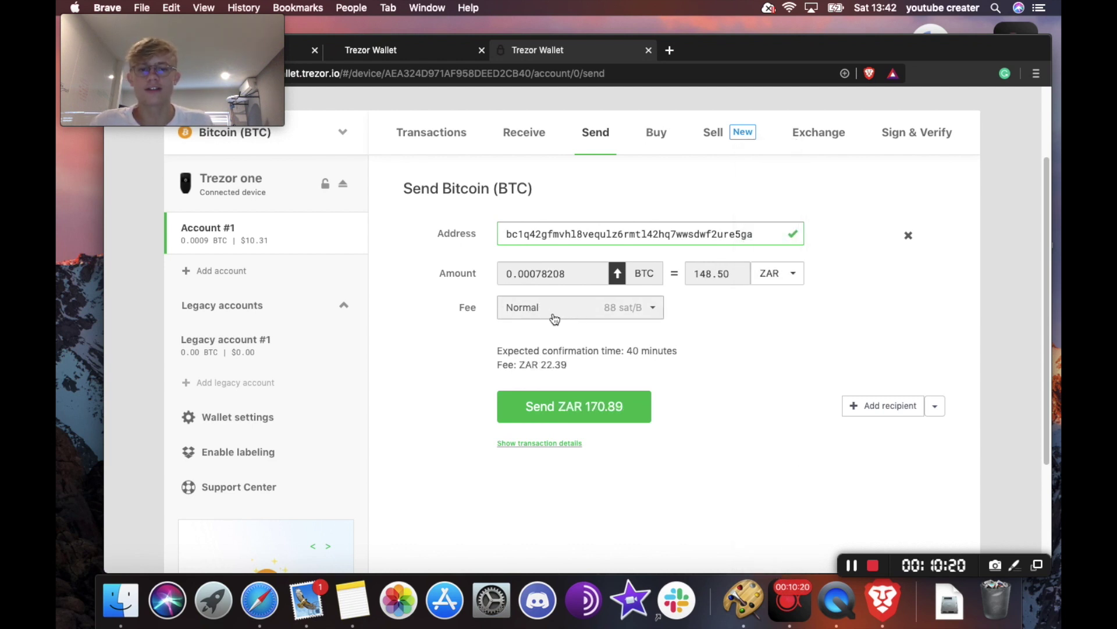
left_click(573, 308)
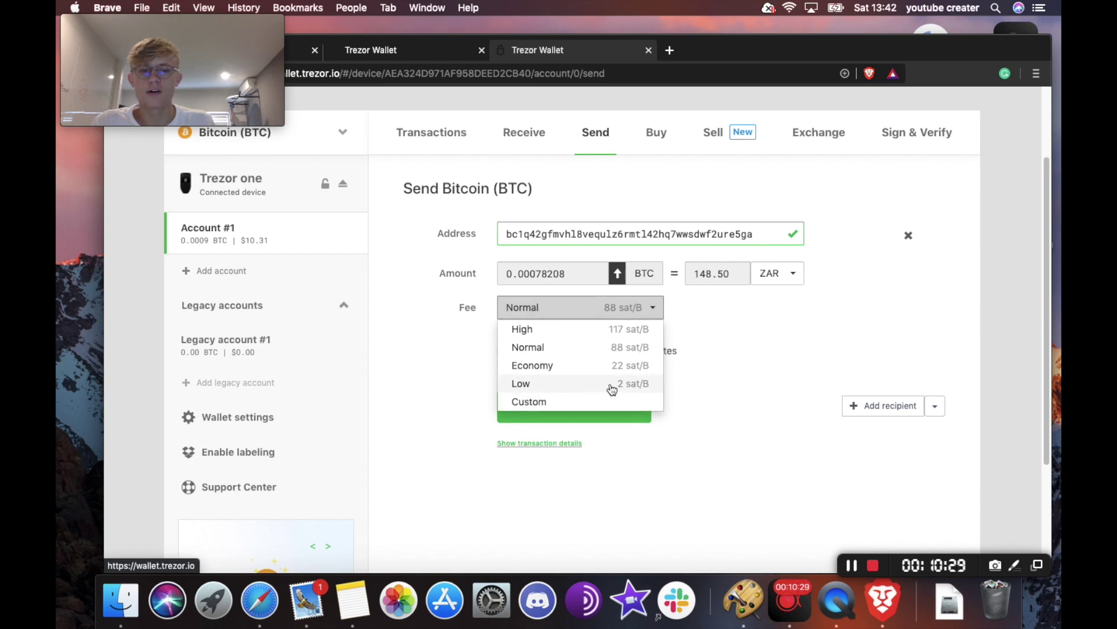
left_click(612, 388)
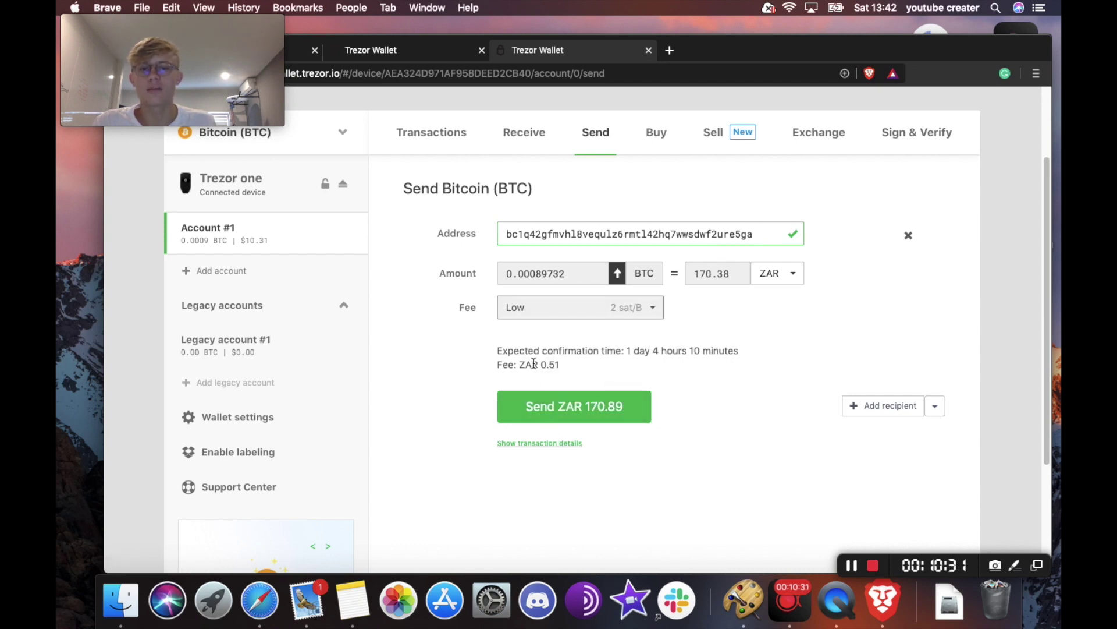
left_click_drag(540, 367, 555, 367)
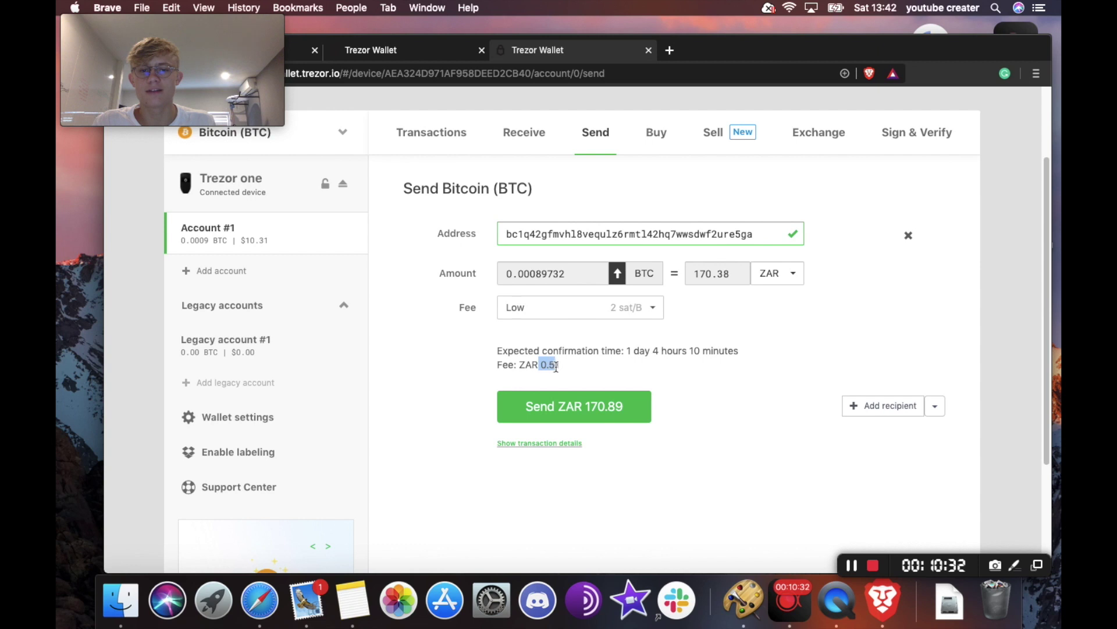
- Switch the display back to USD, keep the Low fee, and send the 0.00089732 BTC
left_click(778, 275)
scroll(779, 186, "up", 5)
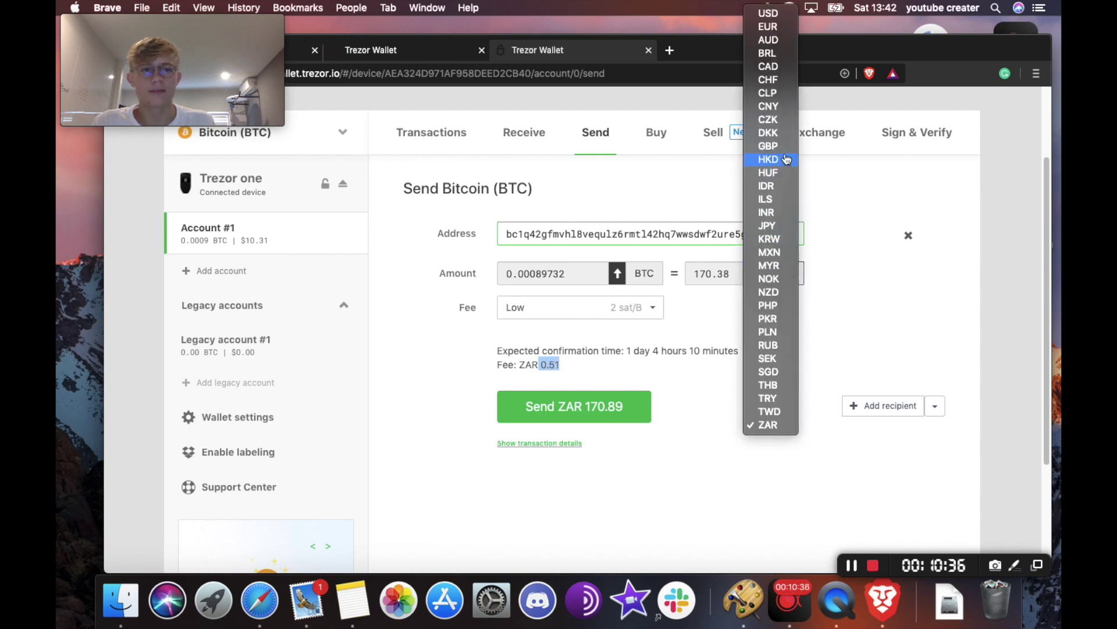
left_click(779, 13)
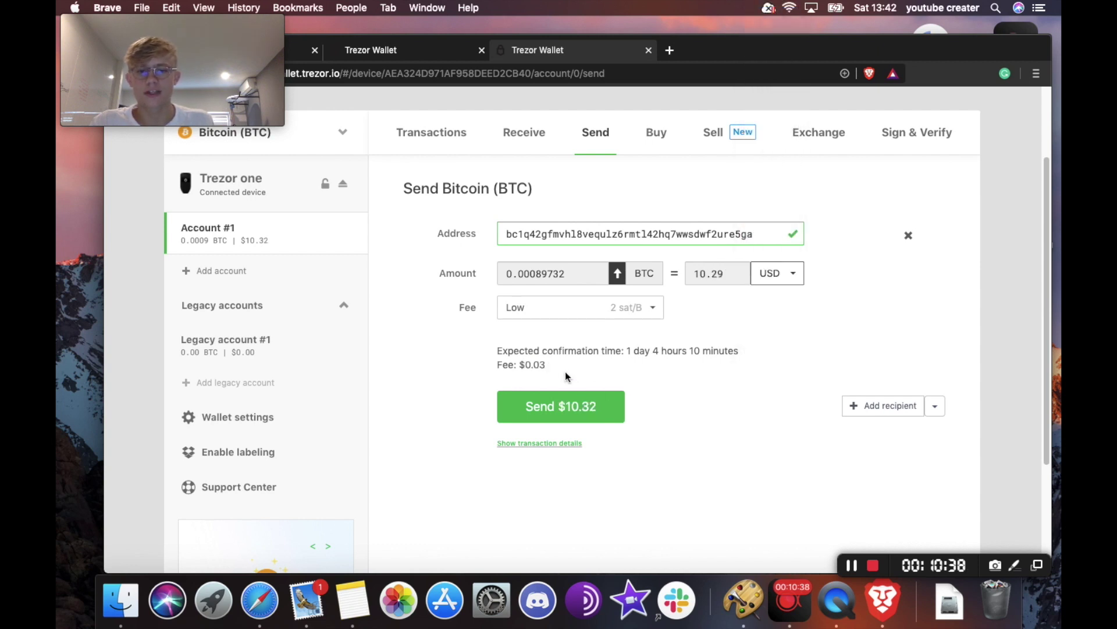
left_click(533, 315)
left_click(533, 326)
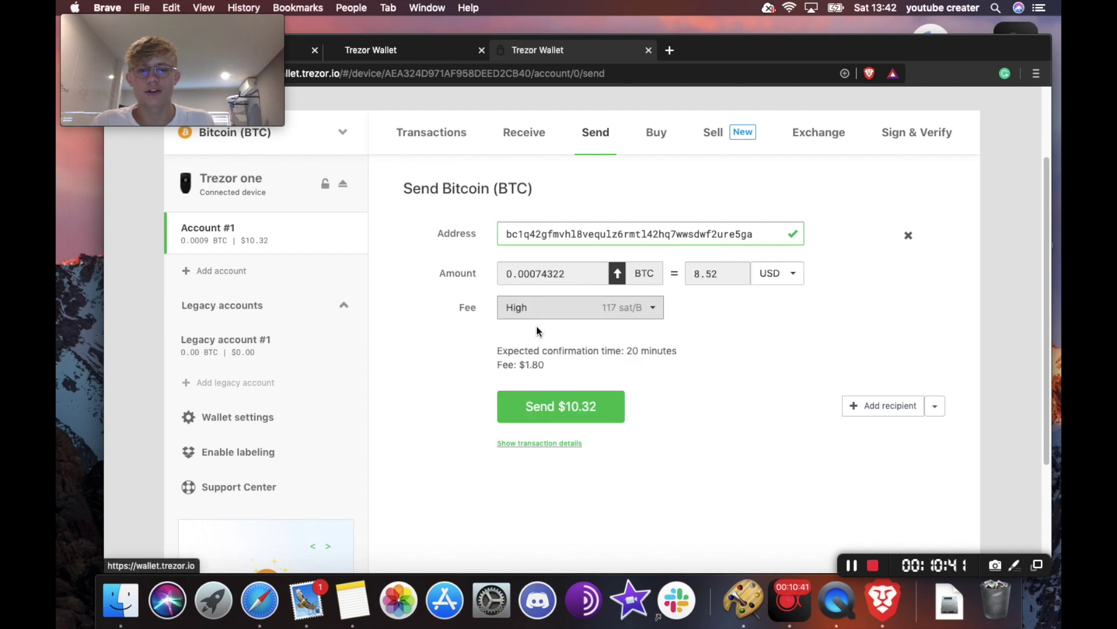
left_click(575, 315)
left_click(559, 384)
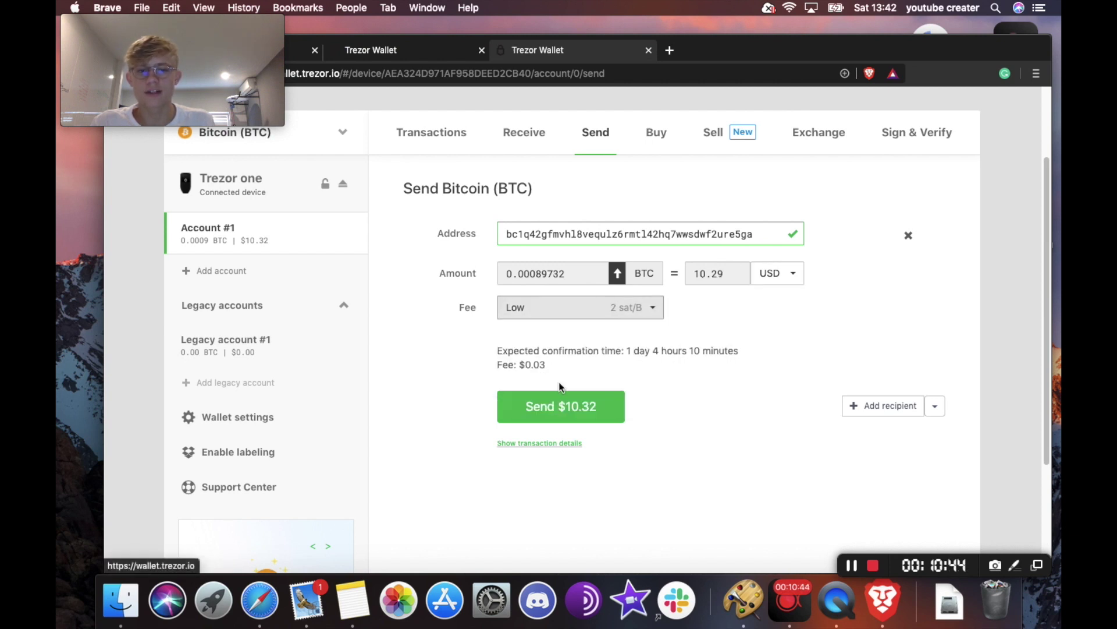
left_click(561, 414)
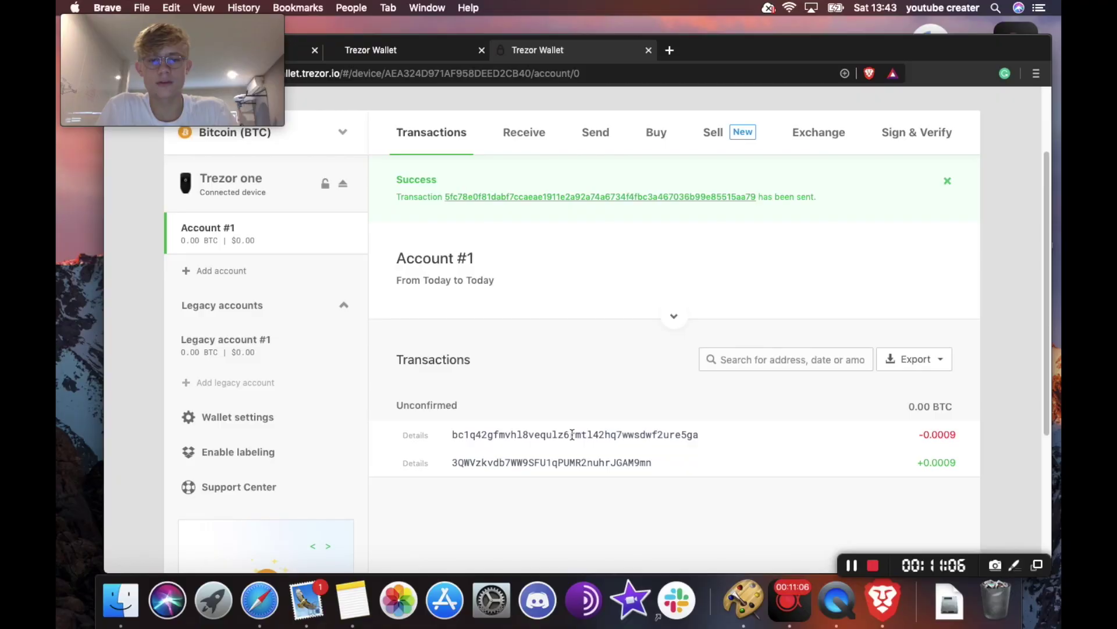
- Confirm the -0.0009 BTC payment on the Trezor and wait for the Success notice
mouse_move(958, 439)
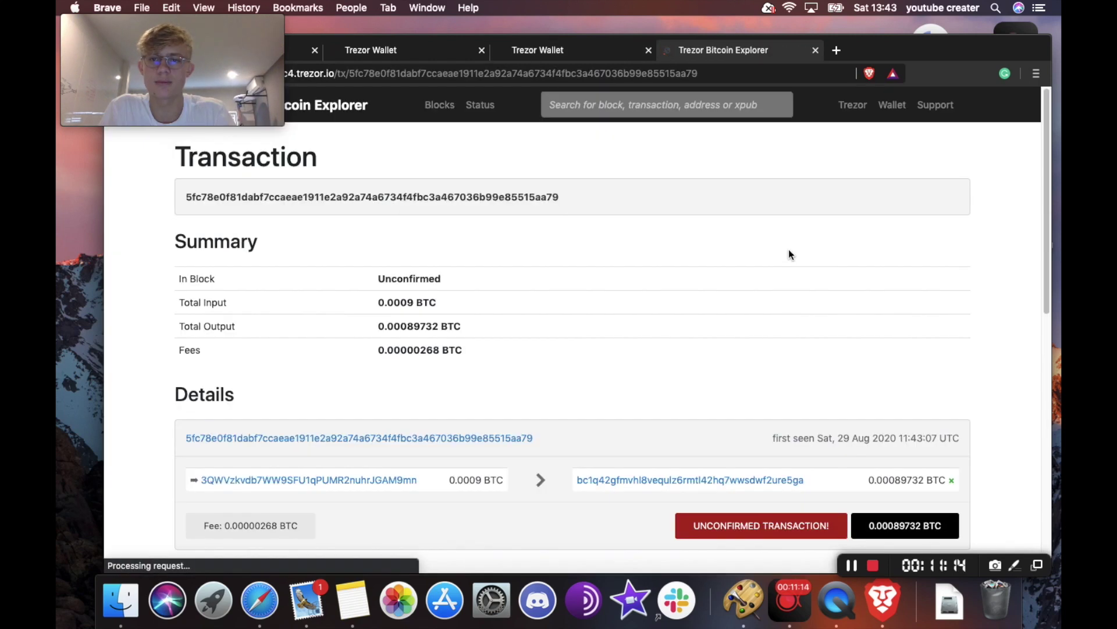
- Scroll through the explorer page to review the unconfirmed transaction and its 0.00000268 BTC fee
scroll(788, 249, "down", 10)
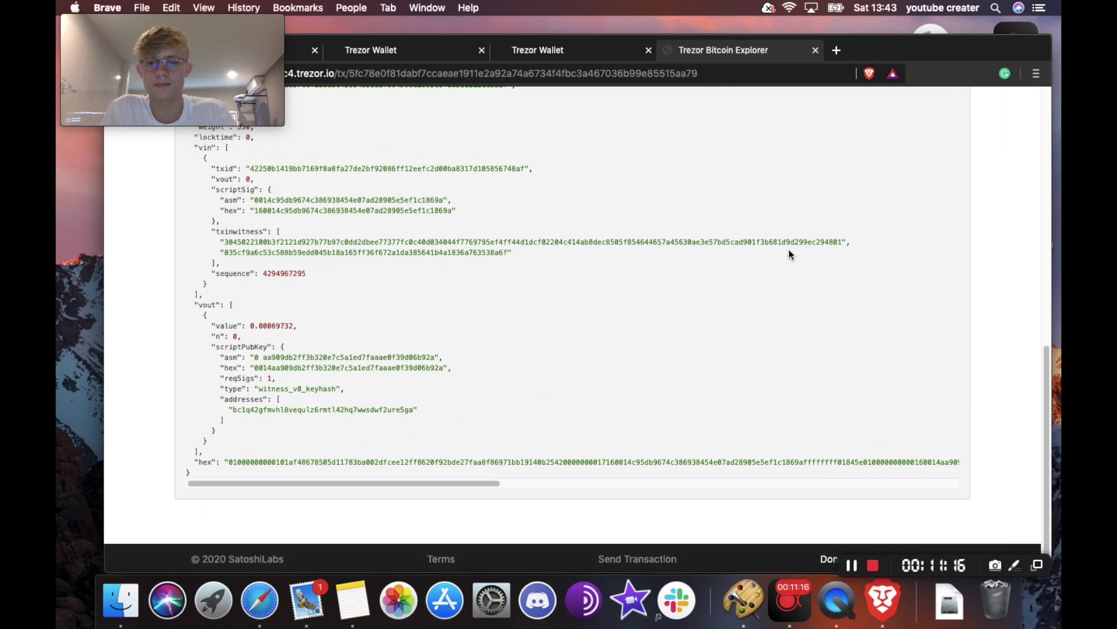
scroll(788, 249, "up", 6)
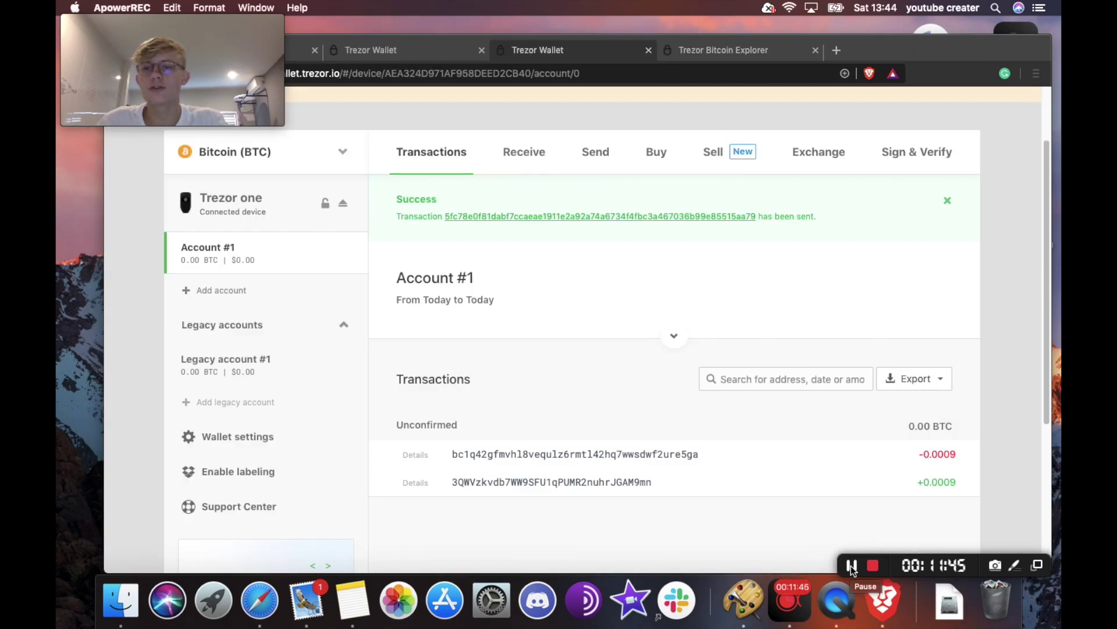